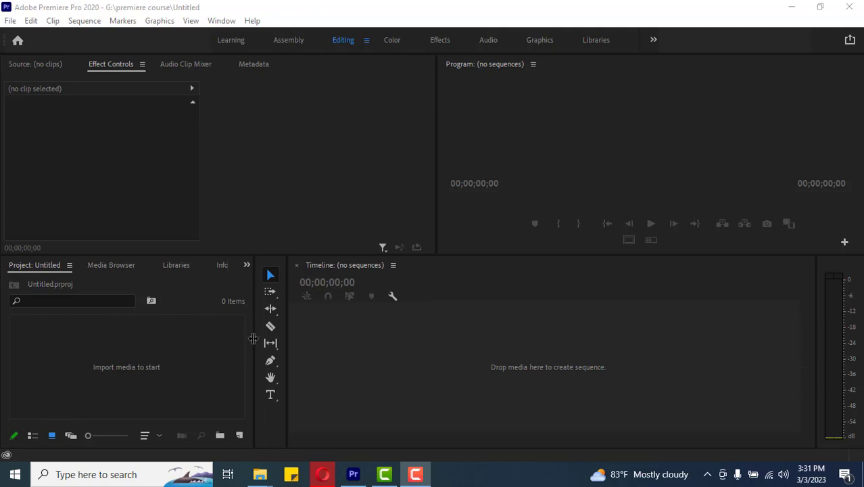
Widen the Project panel slightly toward the Timeline.
drag(252, 338, 271, 335)
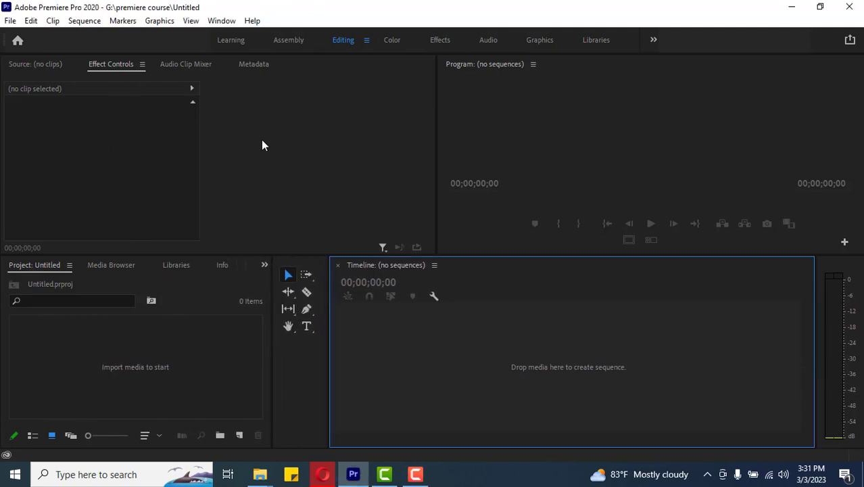
click(228, 138)
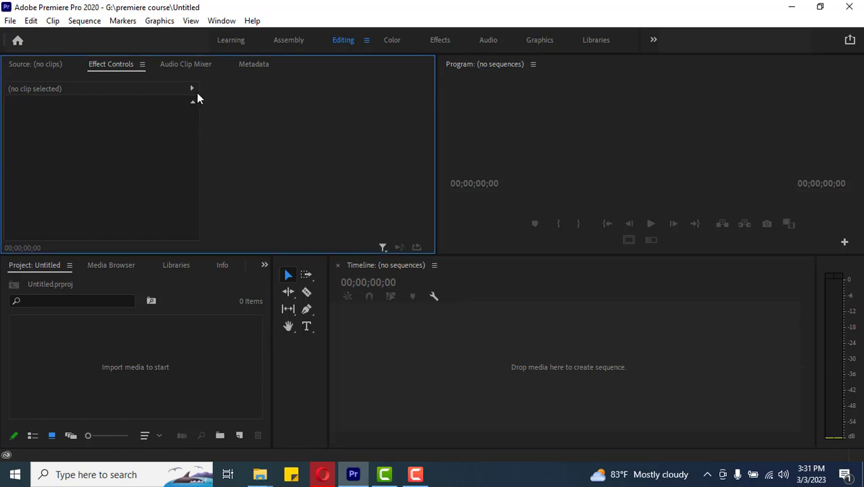
click(142, 373)
click(406, 345)
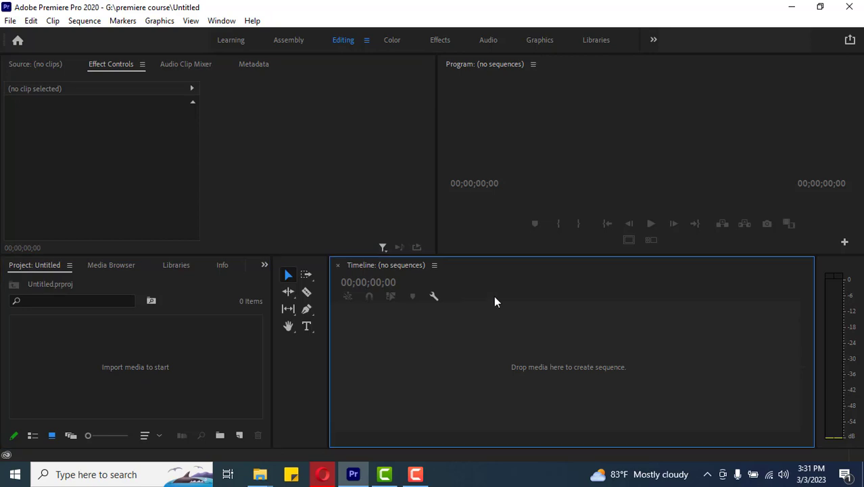
click(513, 115)
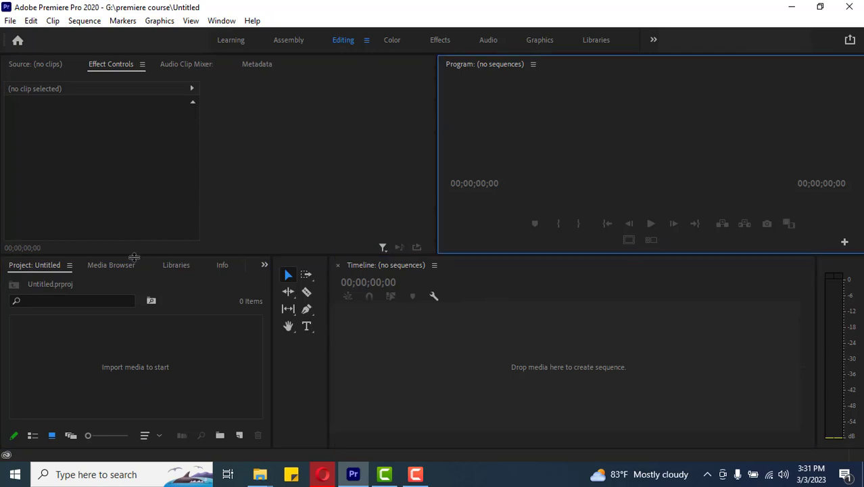
Look at the effect categories in the Effects panel and return to the Project panel.
click(264, 265)
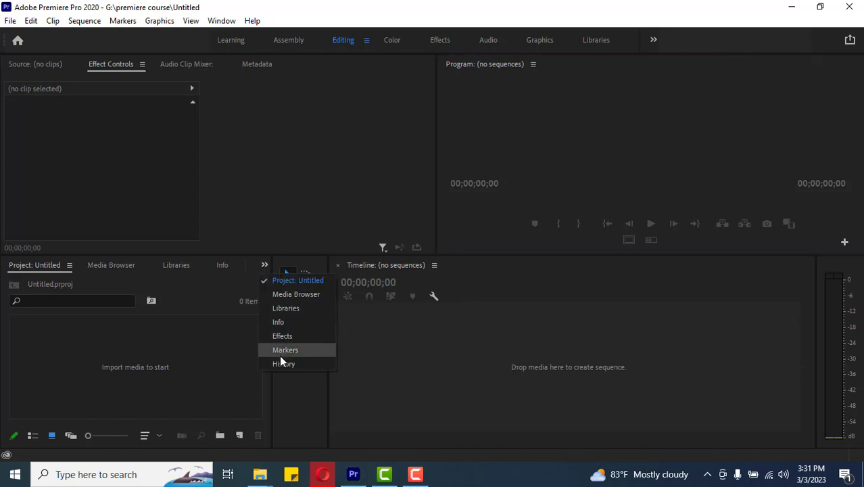
click(278, 337)
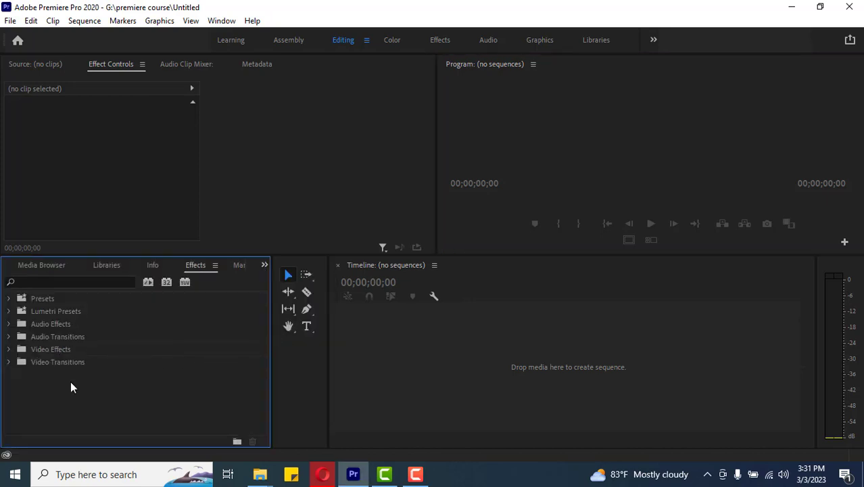
click(264, 265)
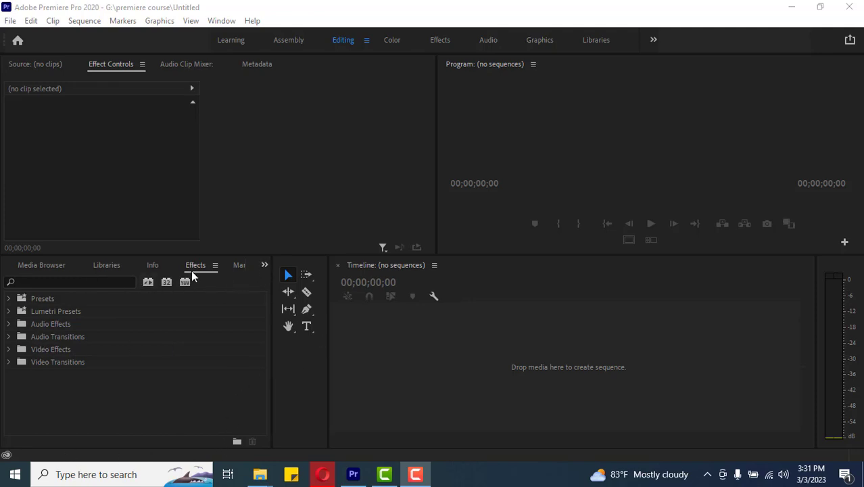
click(265, 266)
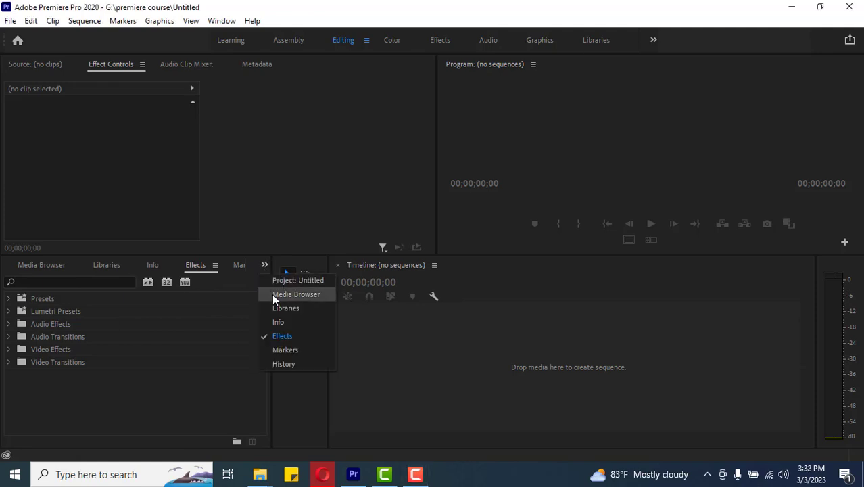
click(282, 281)
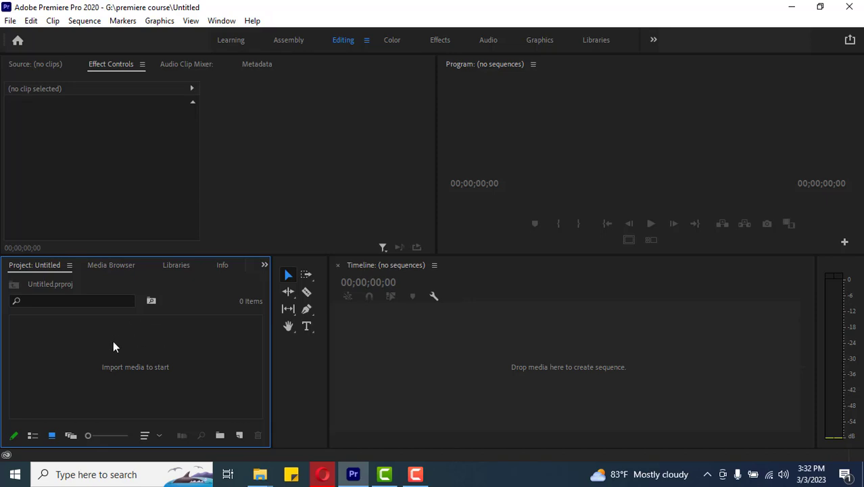
Create a new bin in the project, keeping its default name.
click(219, 437)
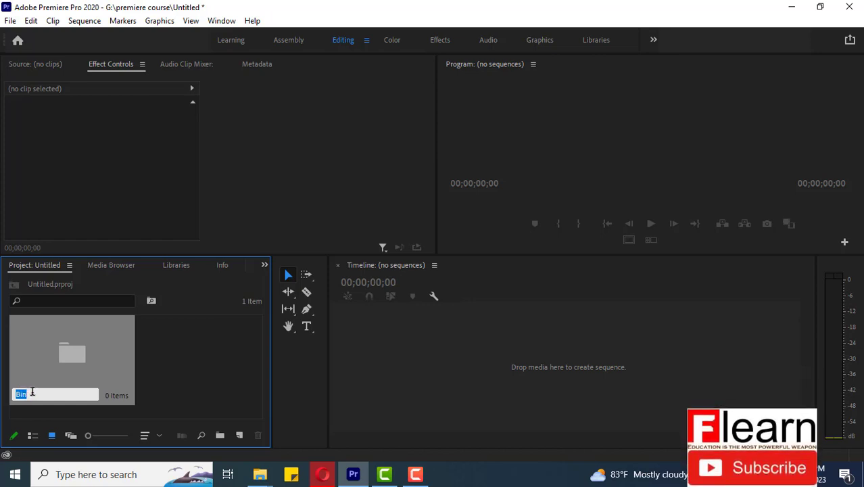
click(32, 391)
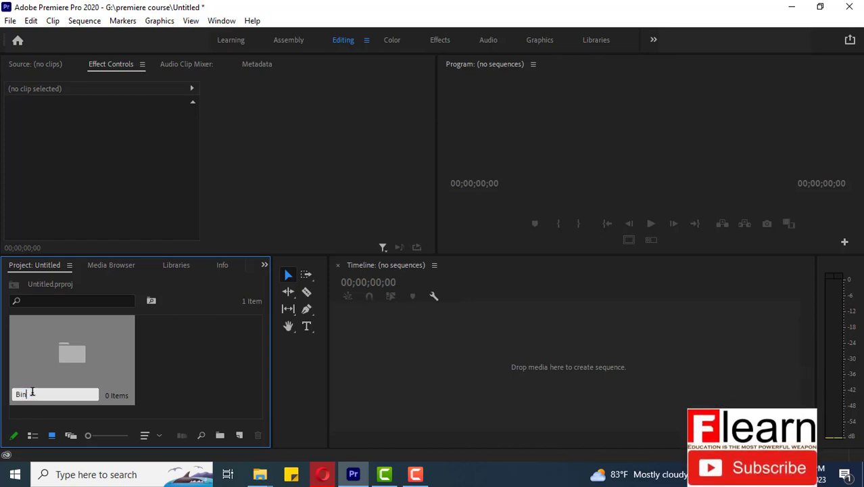
click(174, 359)
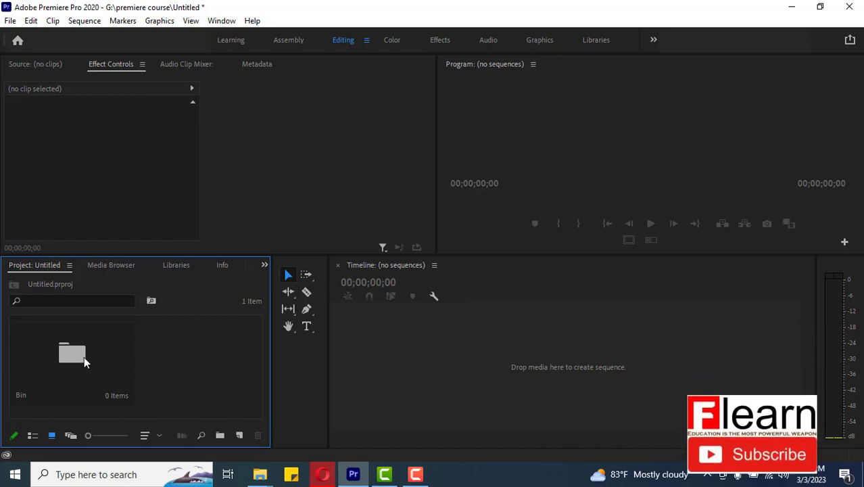
Import the video IMG_6554 and the image My logo from the image folder on the Desktop into the project.
double_click(171, 346)
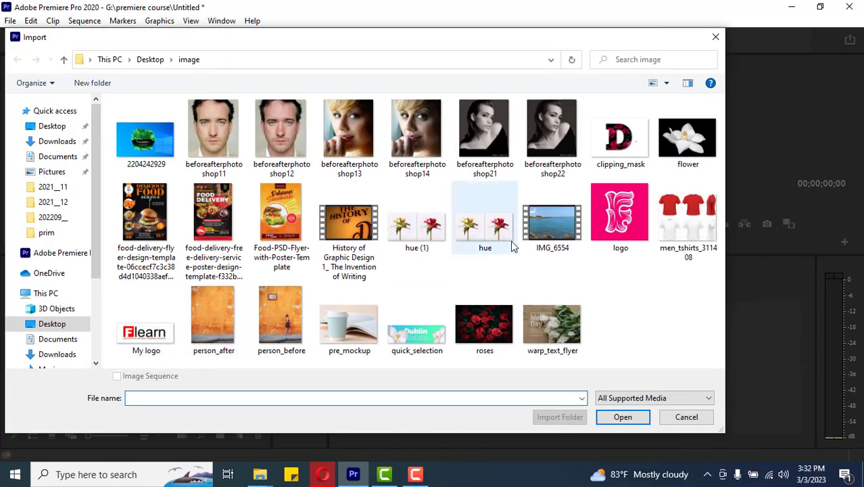
click(546, 227)
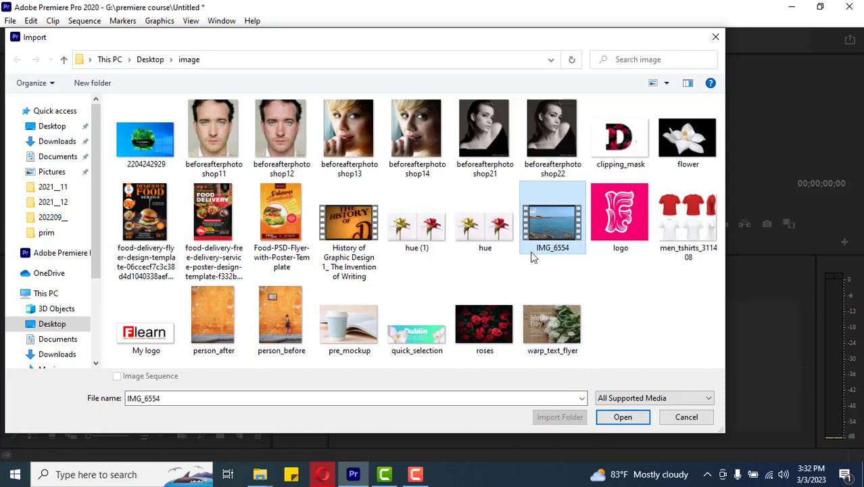
ctrl+click(154, 339)
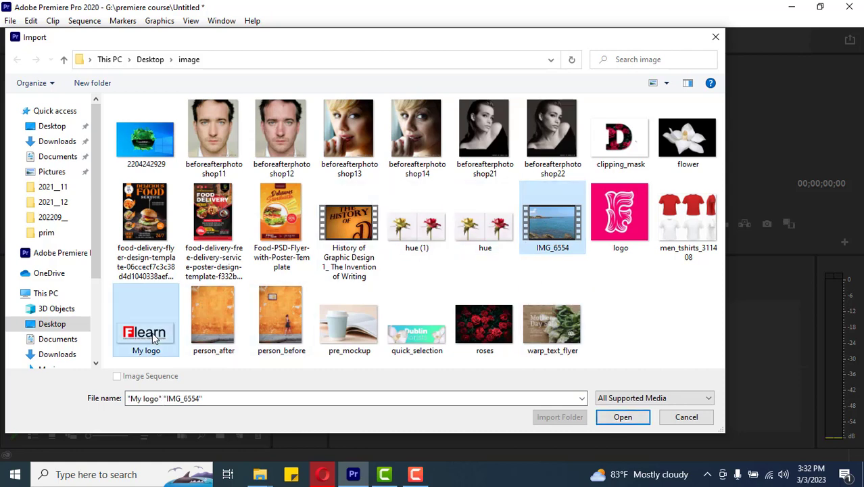
click(625, 417)
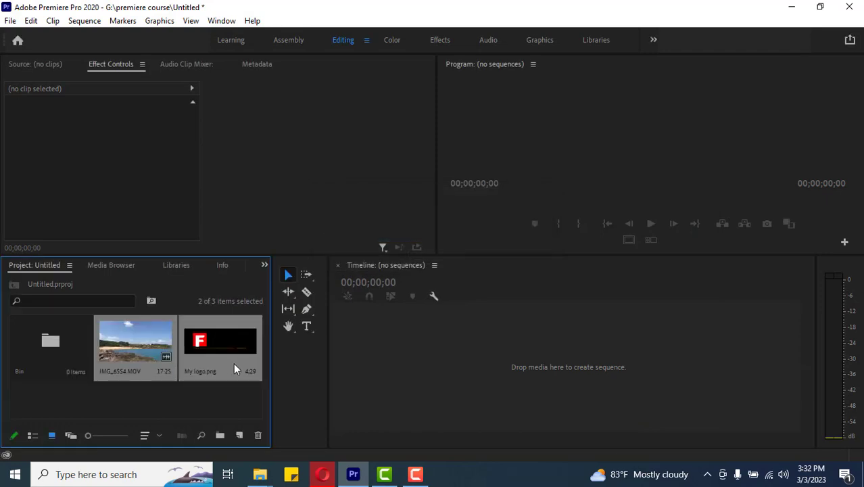
click(184, 382)
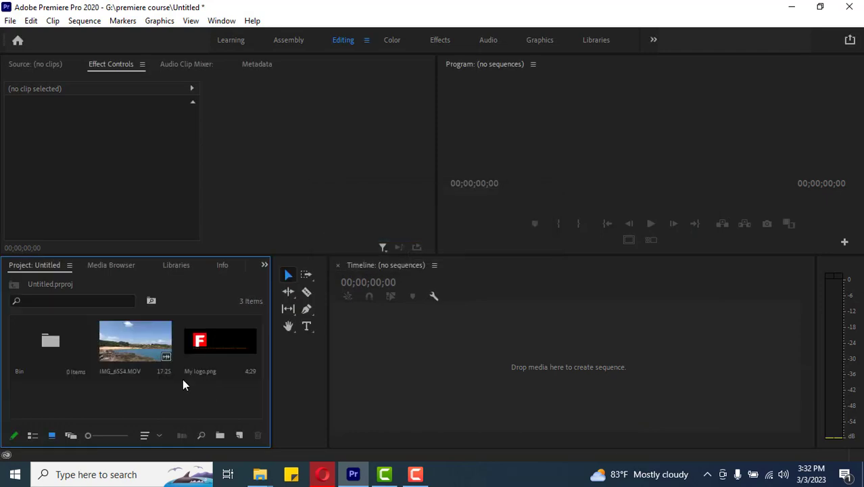
click(123, 348)
click(208, 346)
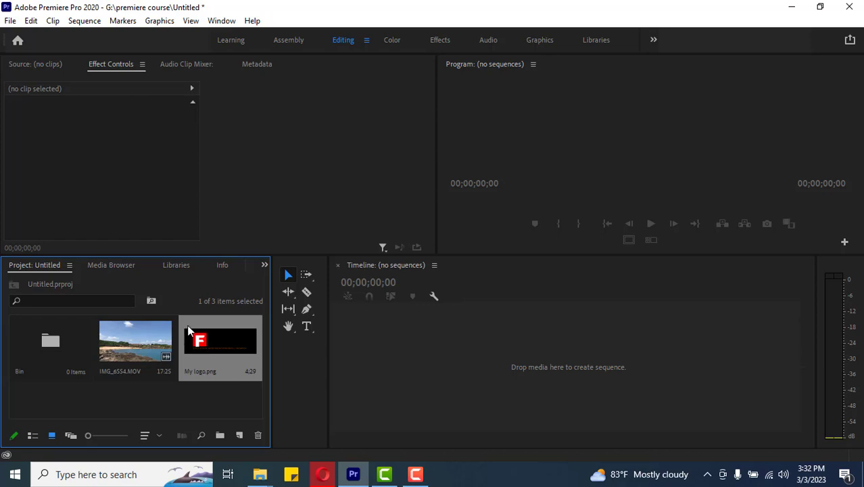
Create a new sequence from the HDV 1080p30 preset with its default name.
click(84, 21)
mouse_move(10, 23)
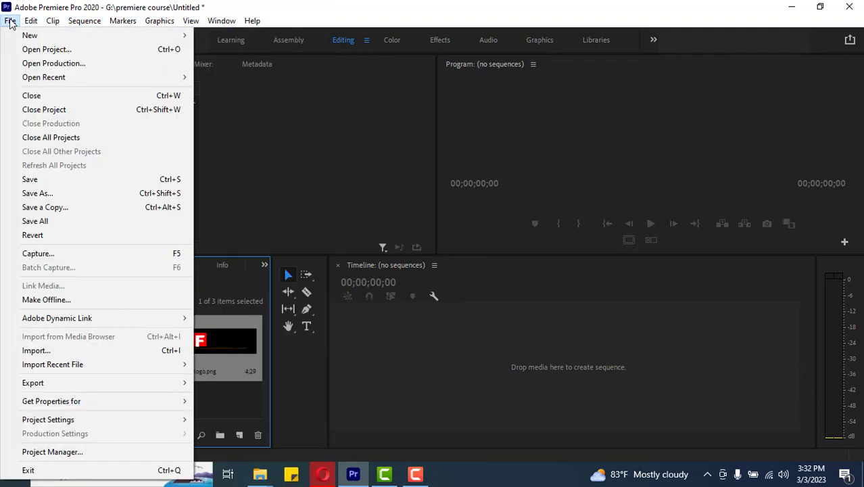
mouse_move(30, 36)
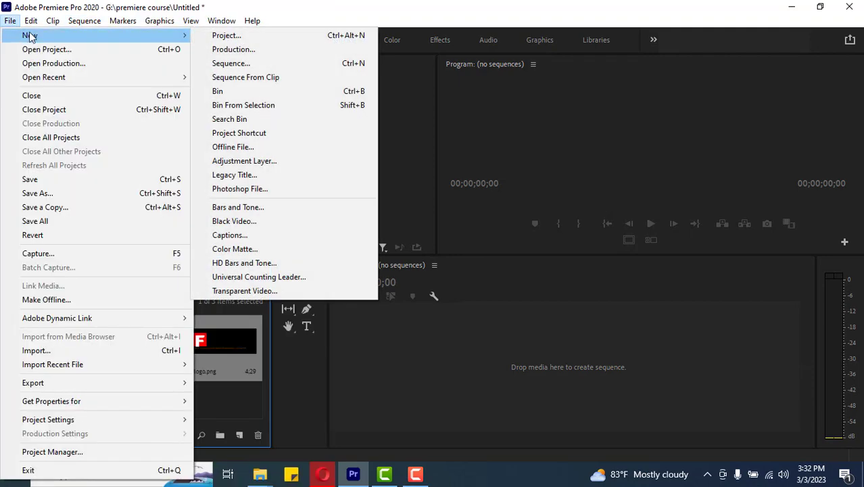
click(242, 64)
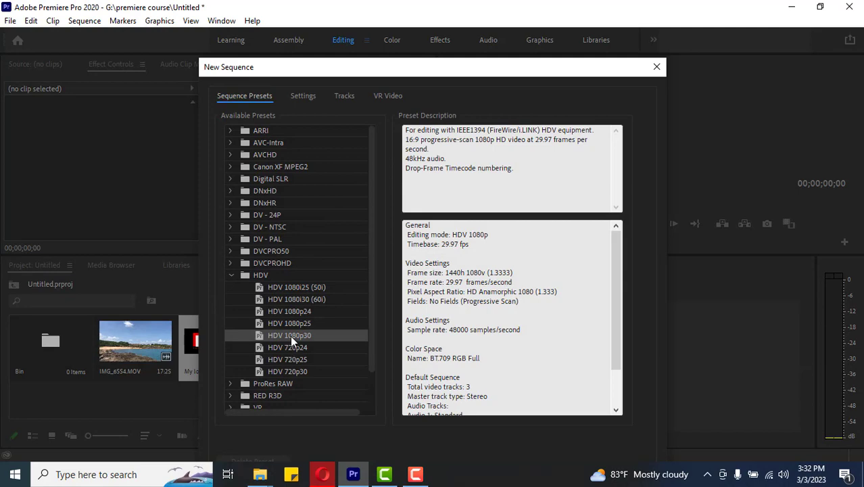
drag(432, 75, 442, 17)
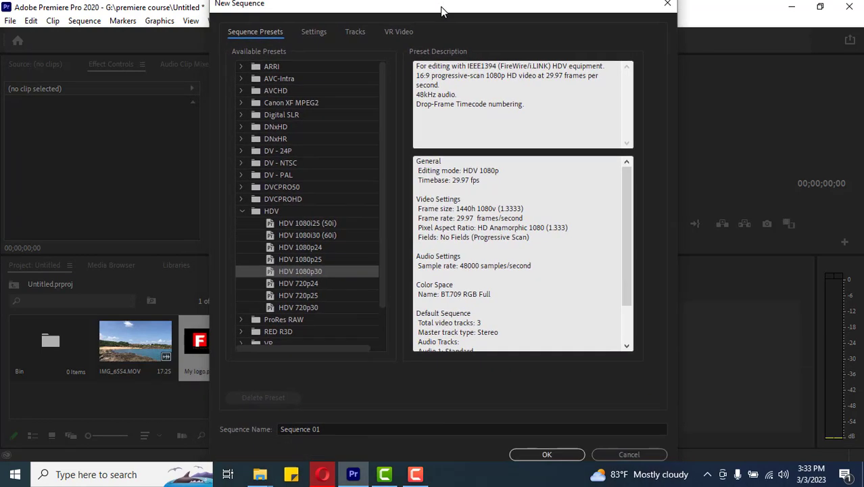
click(546, 462)
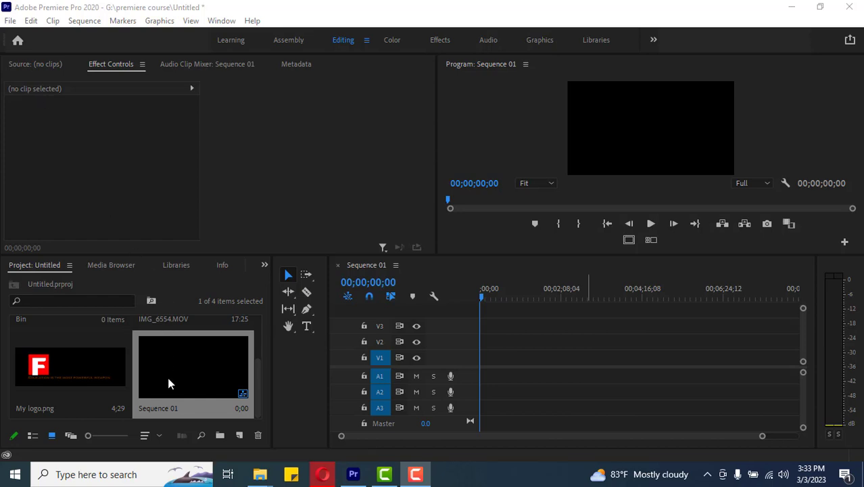
Open IMG_6554.MOV in the Source Monitor and preview it from the beginning.
scroll(167, 374, up, 2)
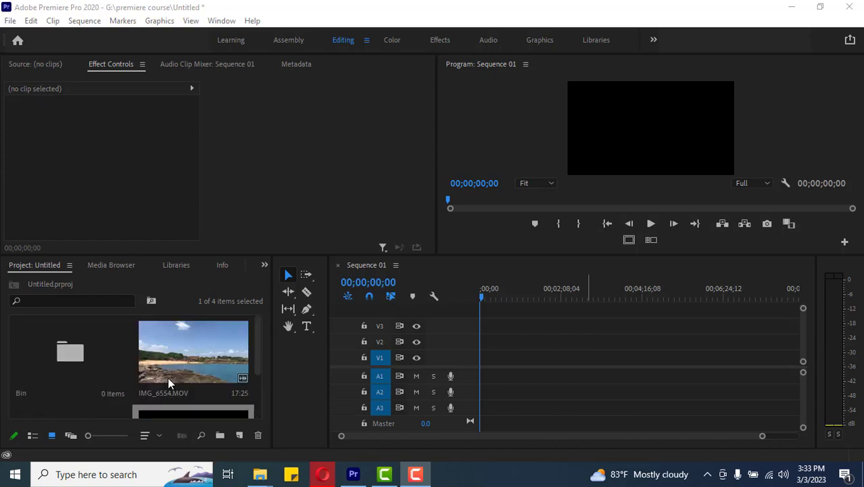
double_click(200, 349)
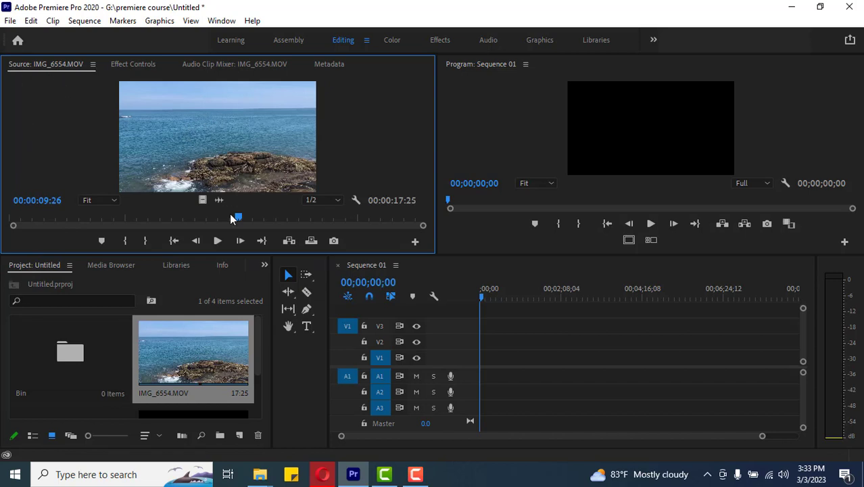
drag(237, 217, 15, 208)
click(217, 241)
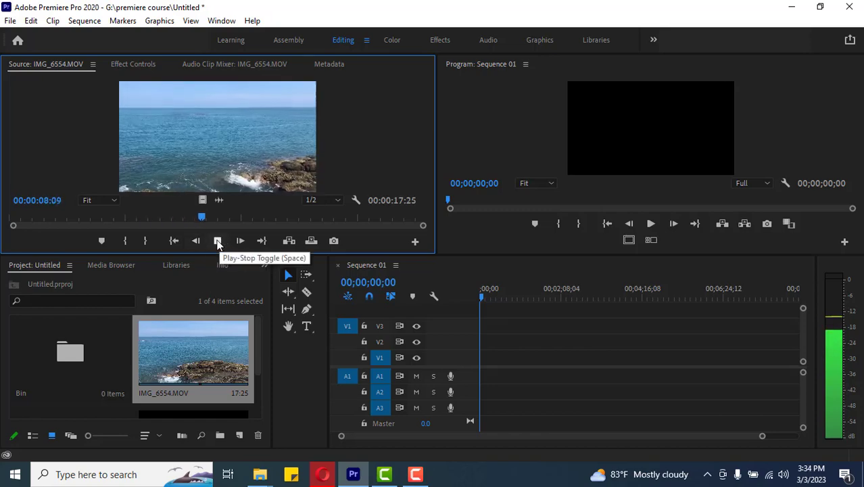
click(217, 242)
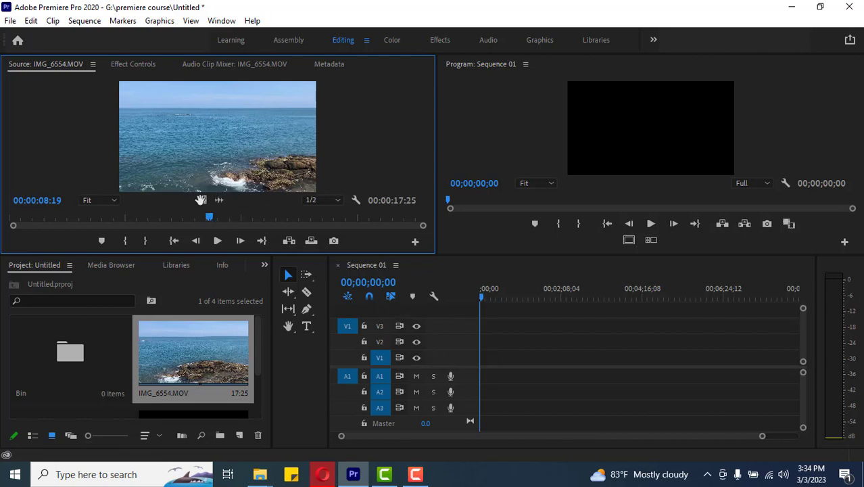
Place only the video of IMG_6554.MOV at the start of track V1, keeping the existing sequence settings, and preview the sequence.
drag(426, 353, 480, 374)
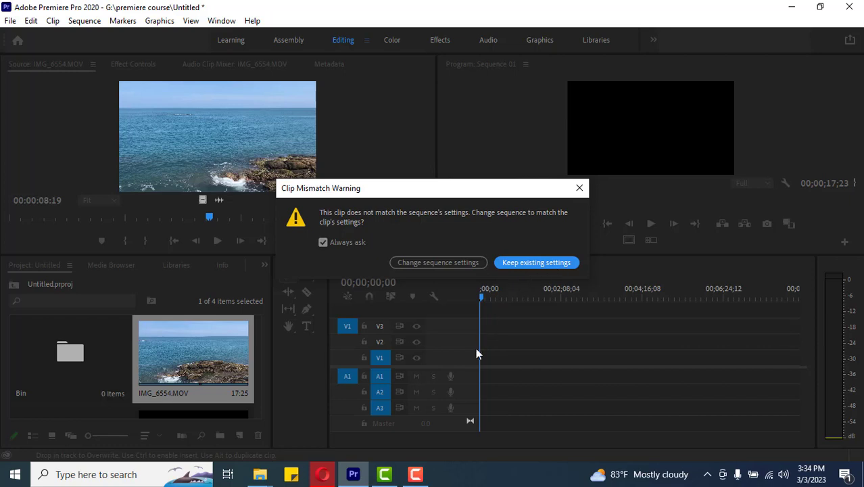
click(531, 264)
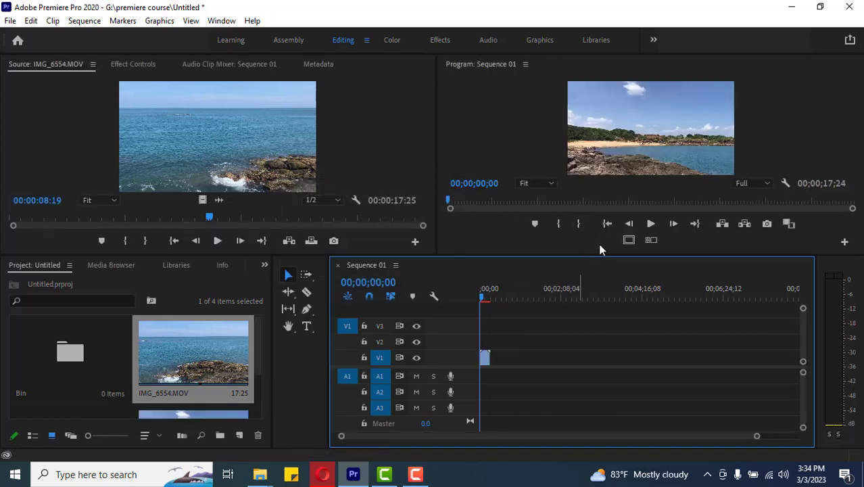
click(651, 224)
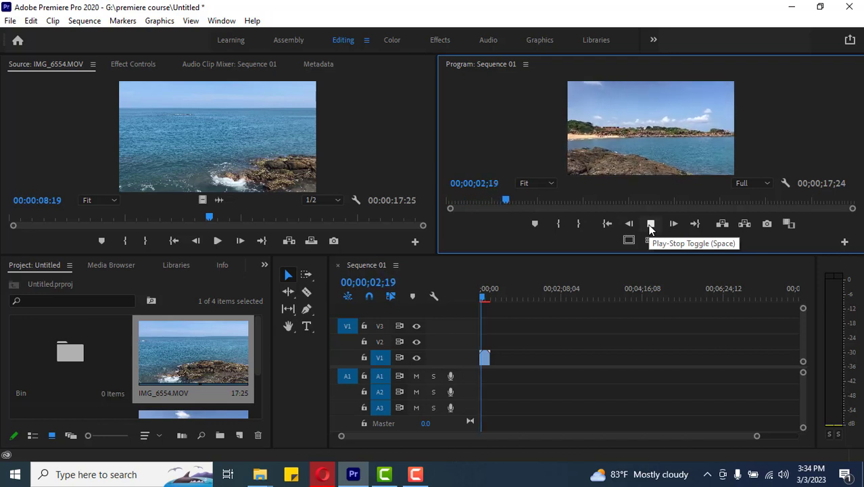
click(651, 224)
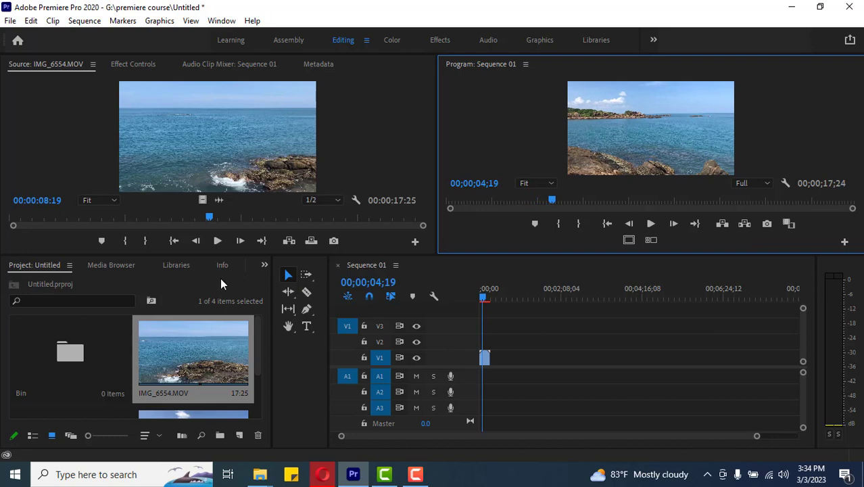
Place My logo.png on track V2 above the end section of the IMG_6554.MOV clip.
click(257, 368)
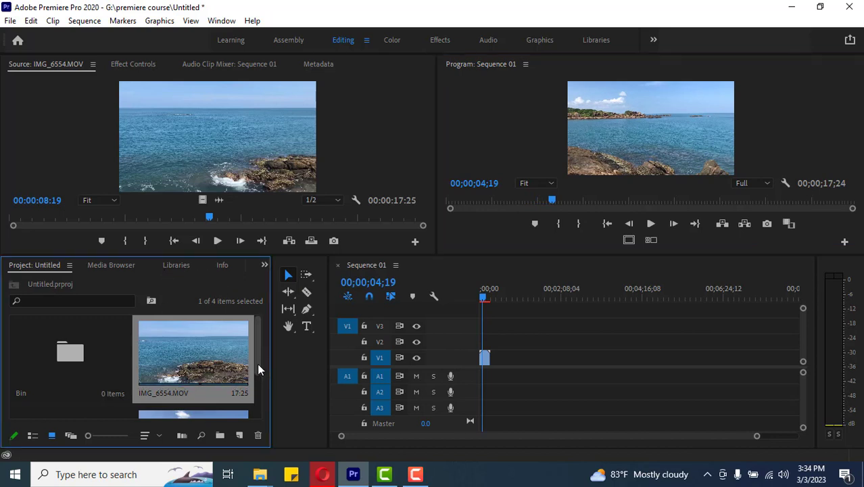
drag(256, 363, 257, 398)
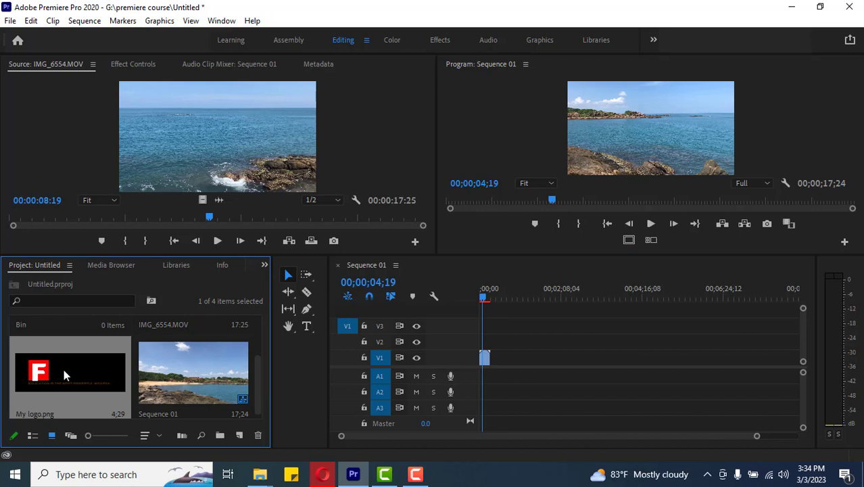
drag(64, 369, 488, 342)
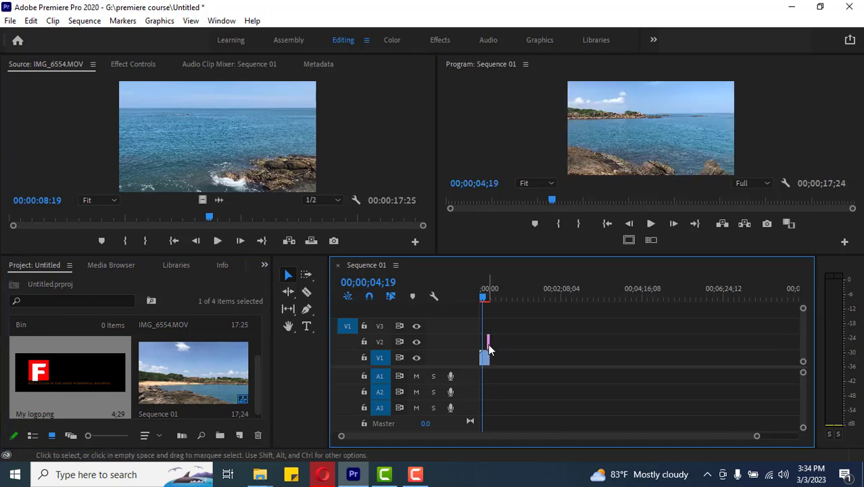
drag(756, 436, 591, 439)
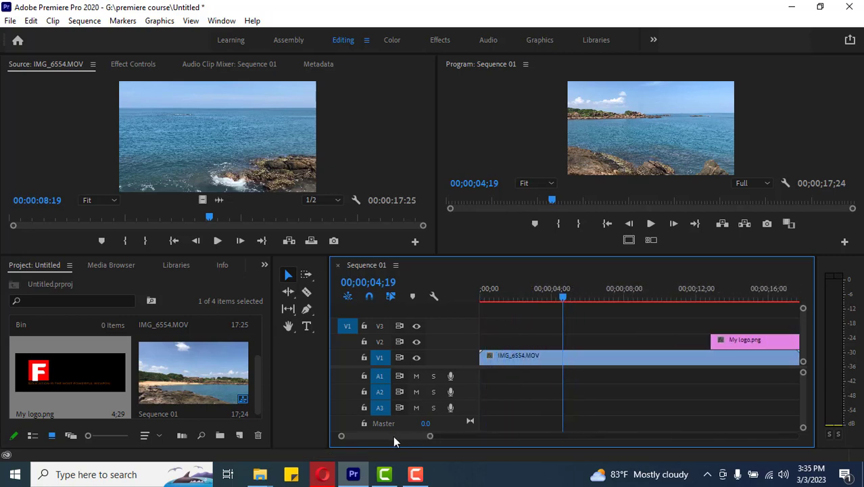
Move My logo.png to the start of track V2 and shift IMG_6554.MOV on V1 to begin where the logo ends.
drag(392, 436, 397, 441)
scroll(397, 441, up, 1)
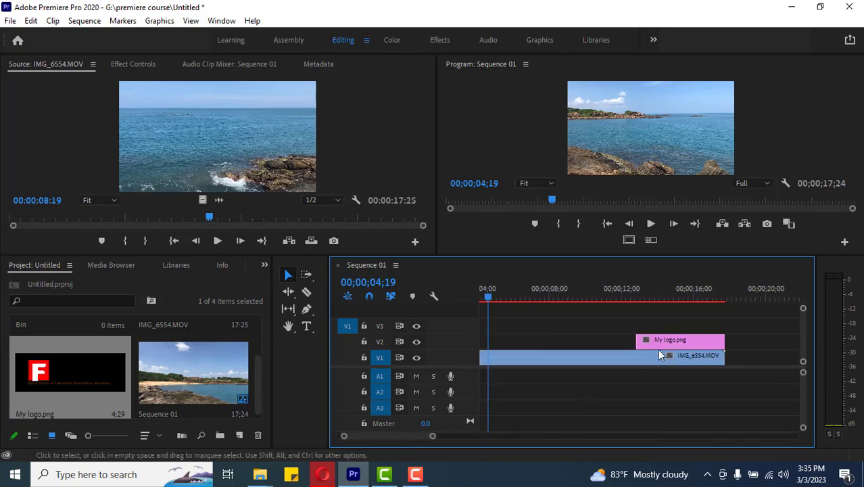
drag(662, 341, 543, 320)
drag(543, 290, 426, 290)
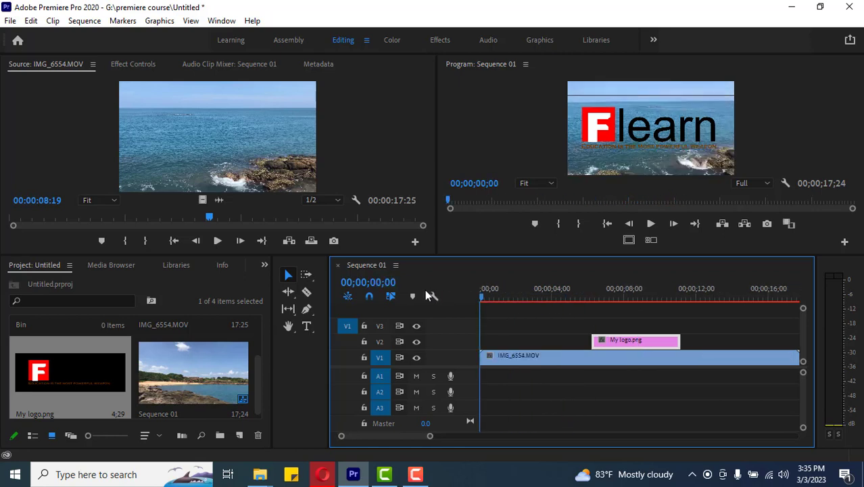
drag(631, 341, 646, 357)
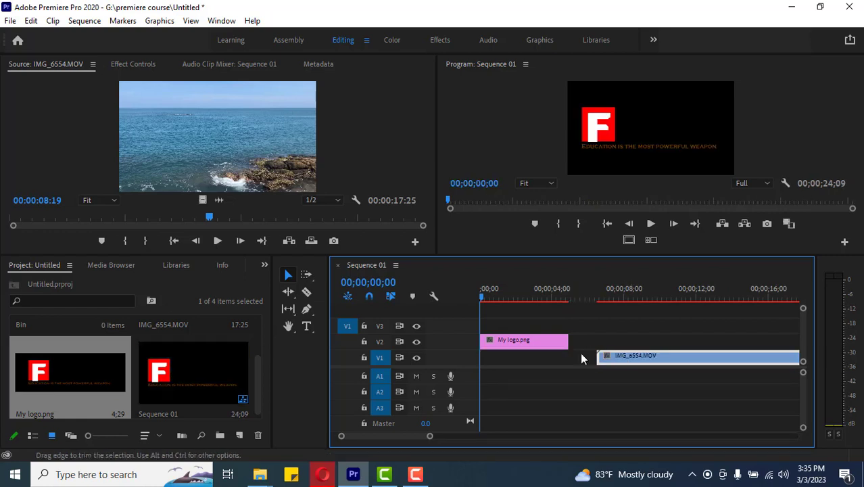
drag(543, 342, 545, 356)
drag(651, 358, 629, 365)
drag(543, 356, 541, 345)
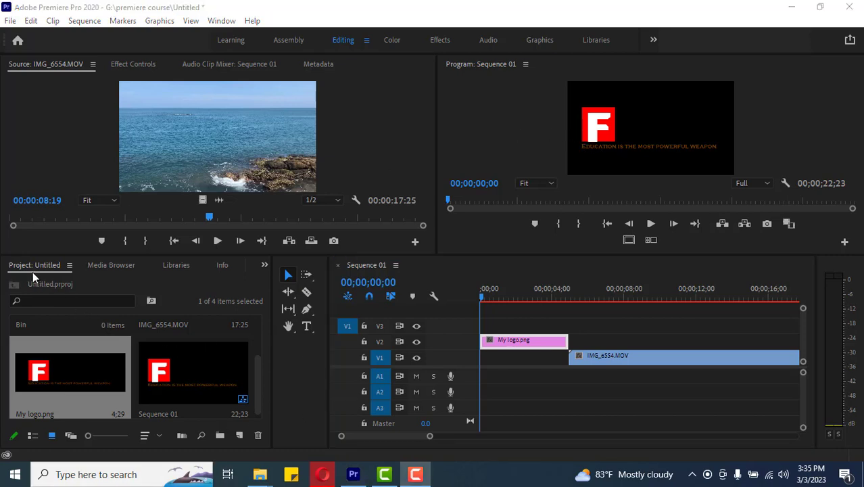
Compare the project items in icon and list views, leaving them displayed as a list.
scroll(161, 399, down, 1)
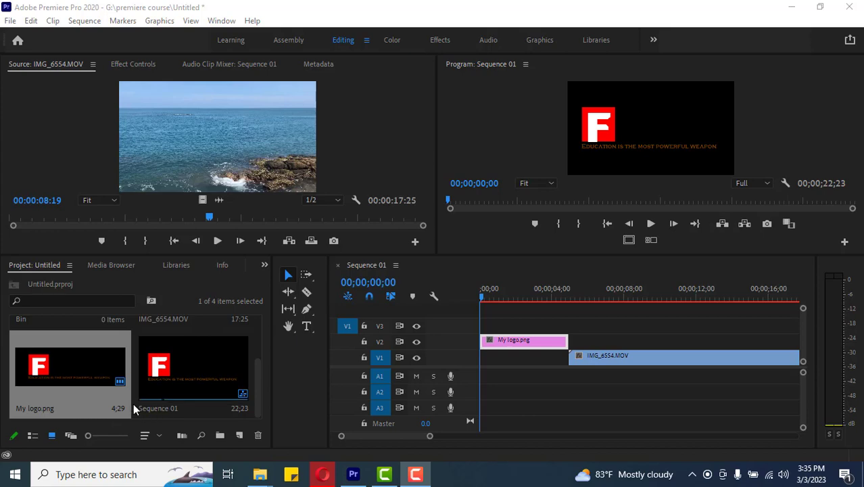
right_click(133, 403)
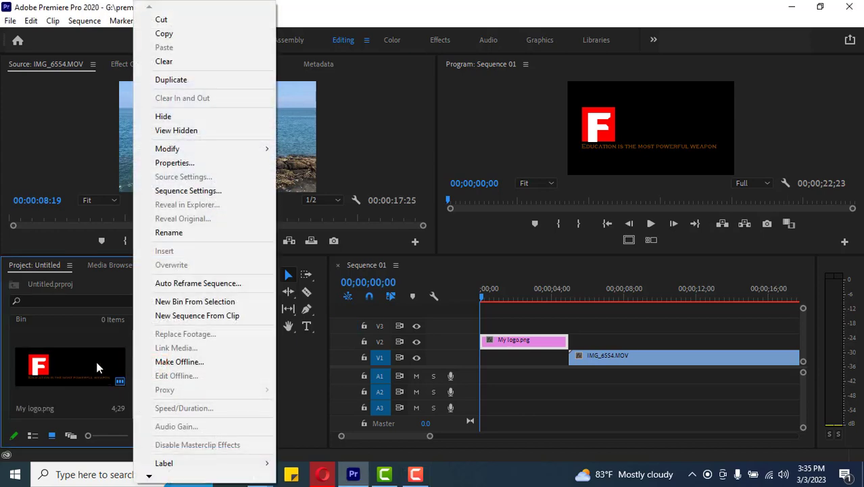
click(95, 358)
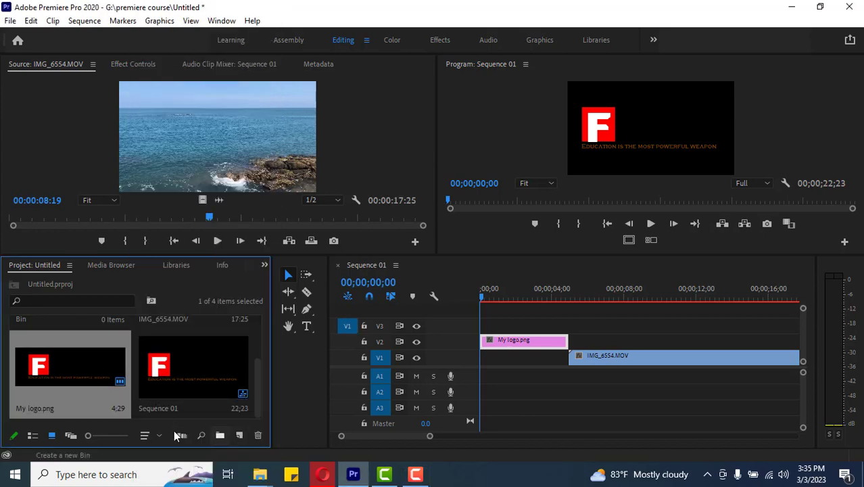
click(32, 436)
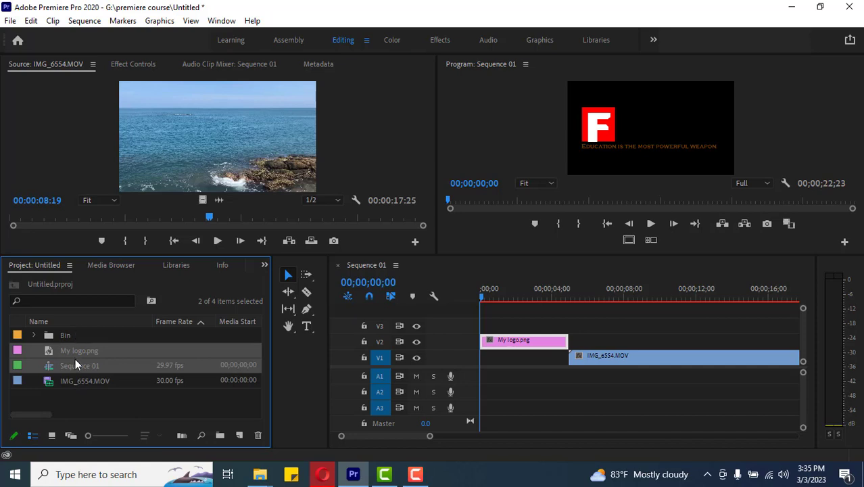
click(52, 435)
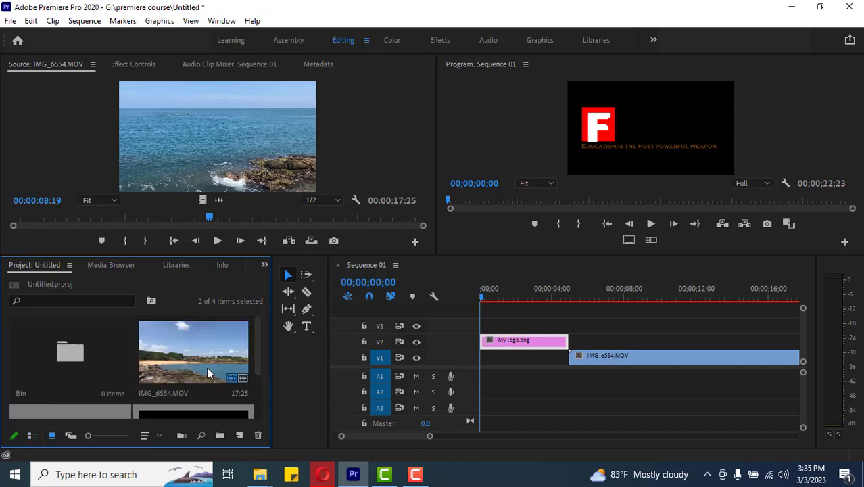
click(31, 436)
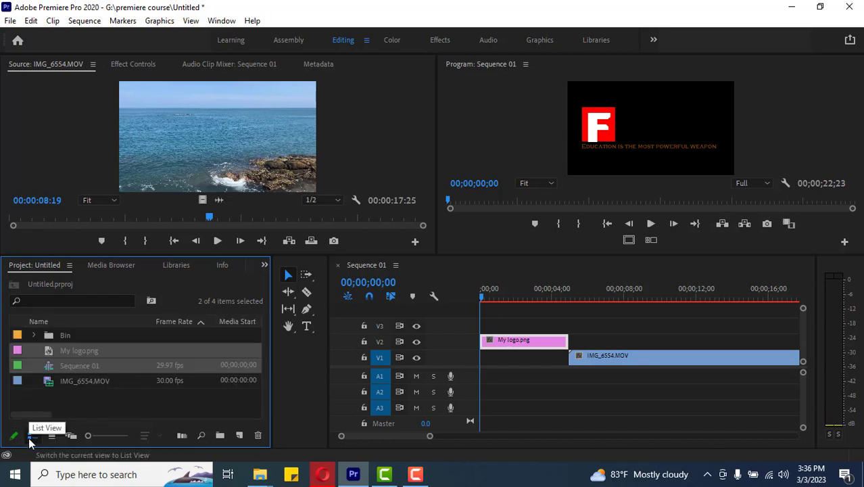
Create a new Color Matte item, accepting the video settings of 1440 x 1080, 29.97 fps Drop-Frame and HD Anamorphic 1080 (1.333).
right_click(168, 405)
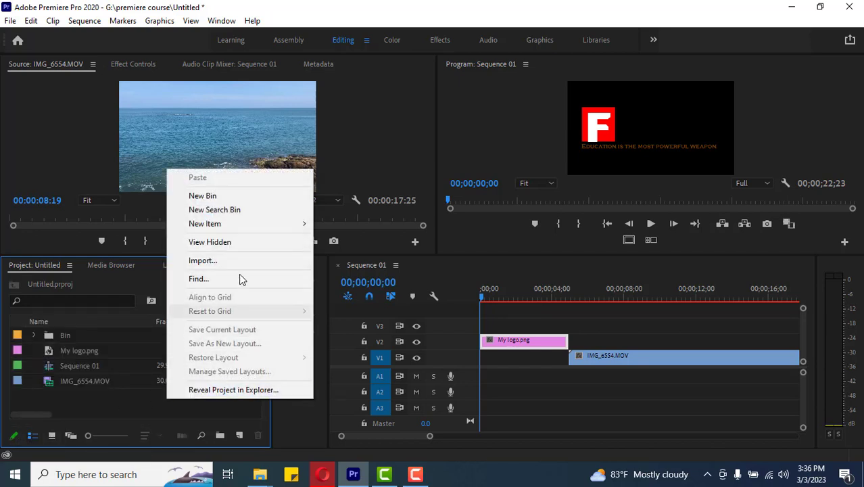
mouse_move(232, 224)
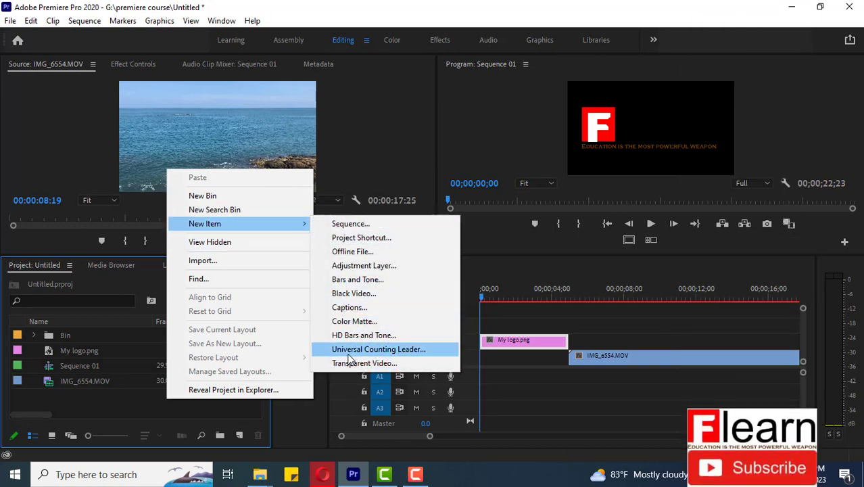
click(374, 322)
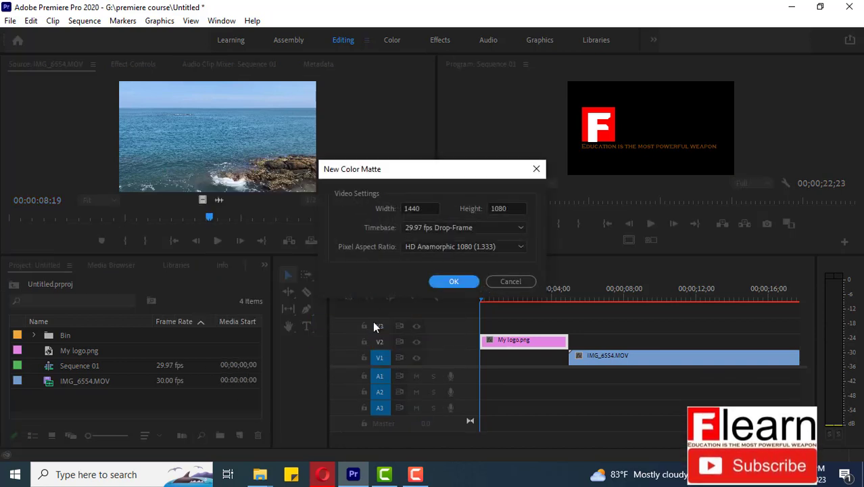
drag(443, 170, 462, 102)
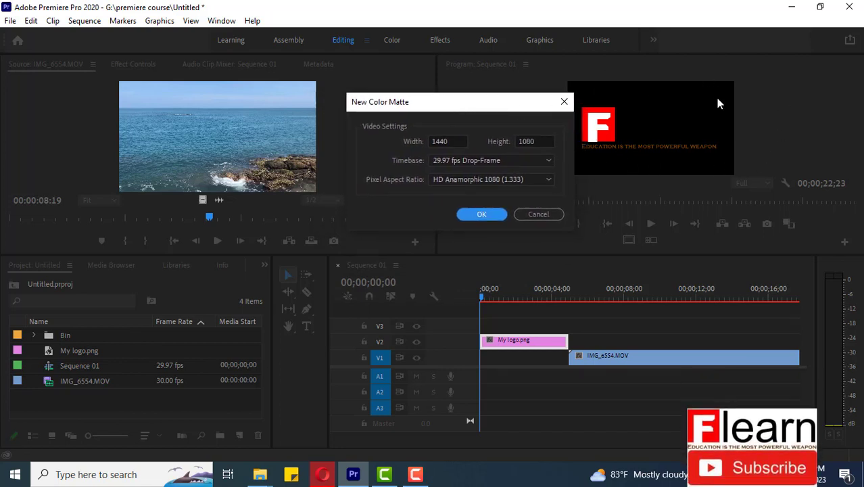
drag(437, 109, 342, 118)
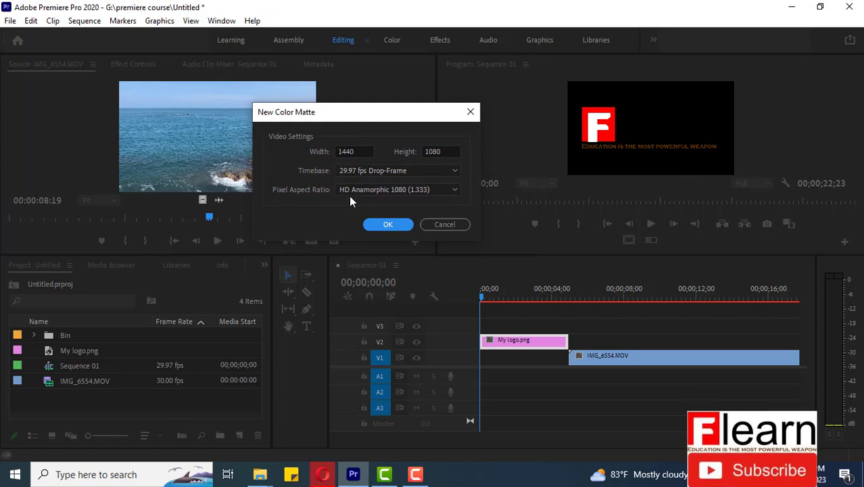
click(386, 228)
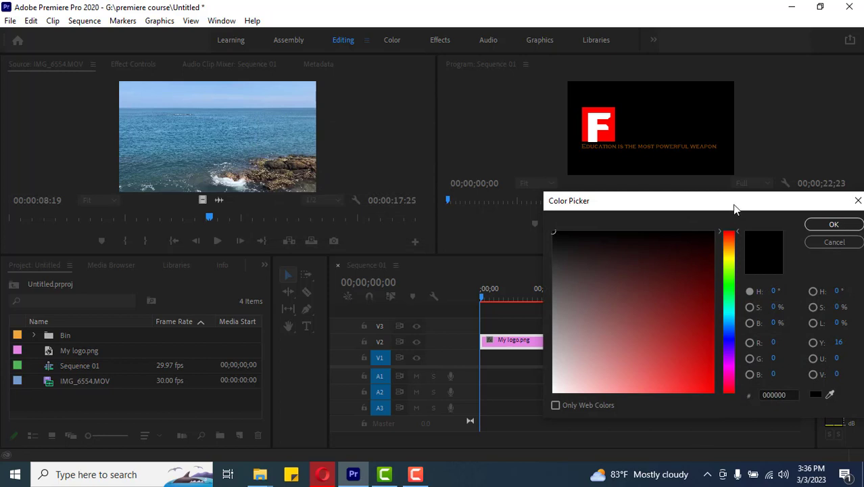
Try out red and black for the matte, and set its colour to white (FFFFFF).
drag(733, 204, 575, 92)
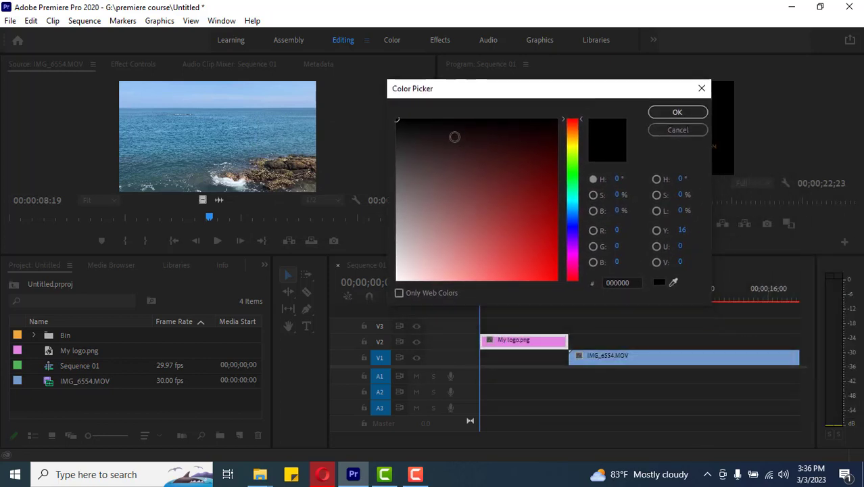
drag(451, 135, 558, 280)
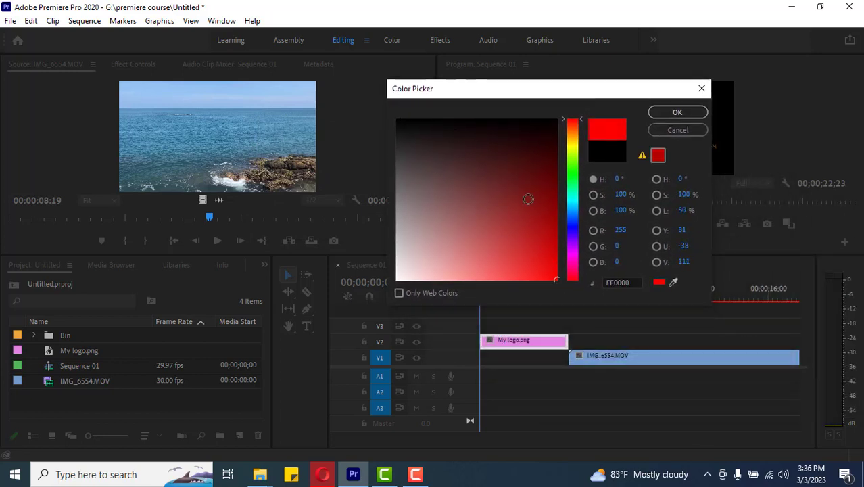
mouse_move(528, 199)
mouse_down()
mouse_move(557, 119)
mouse_move(504, 162)
mouse_move(392, 284)
mouse_up()
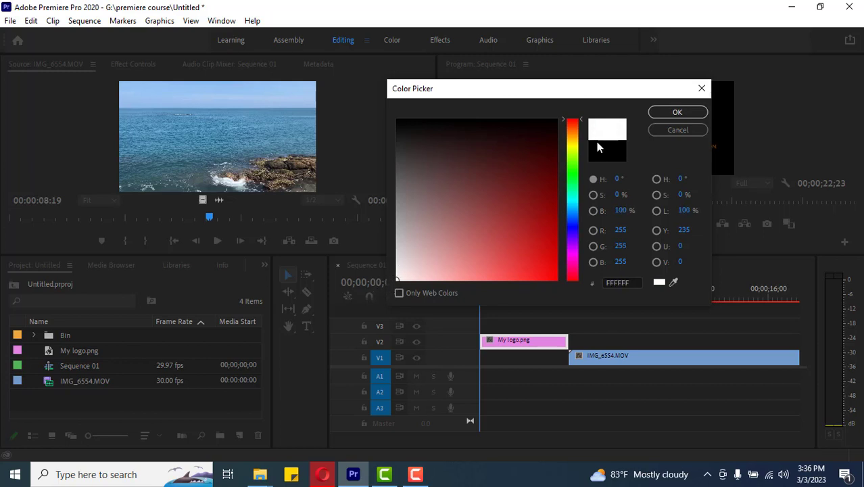
double_click(632, 283)
text(000000)
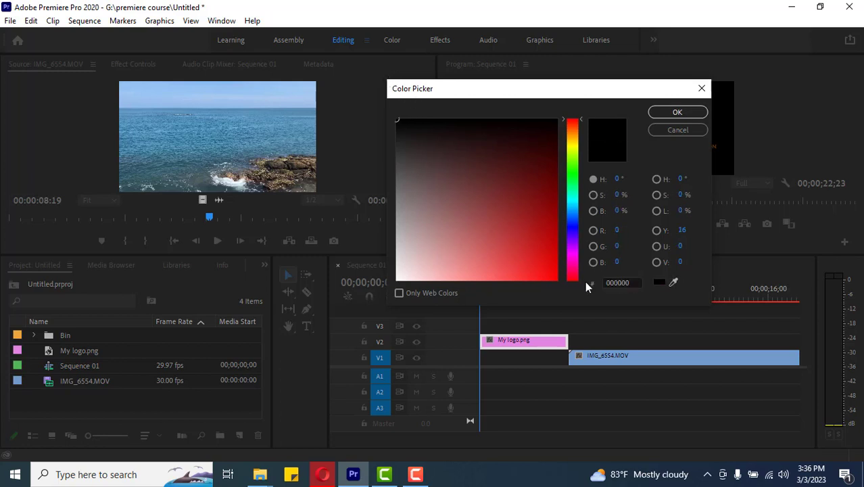
drag(479, 268, 396, 280)
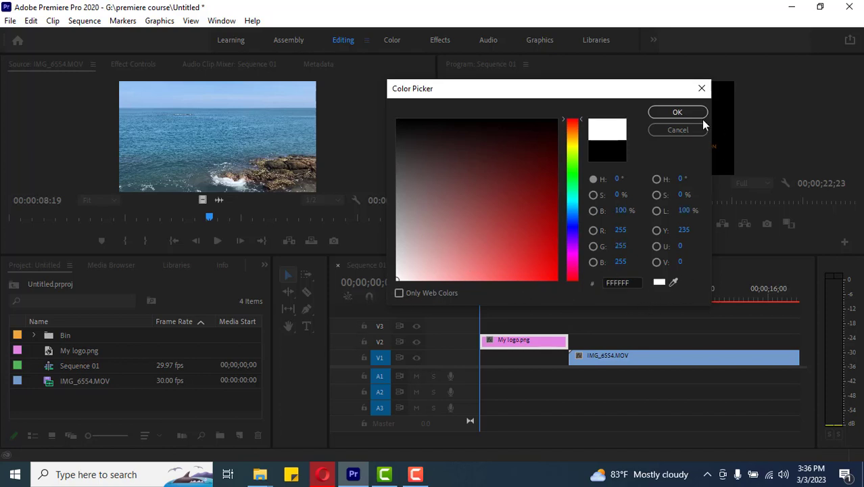
click(683, 113)
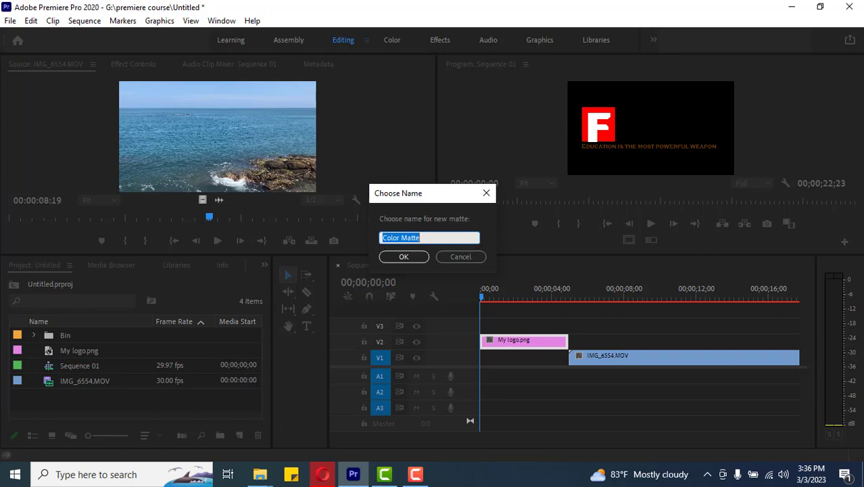
Name the matte "logo background" and place it at the start of track V1 beneath My logo.png.
text(logo background)
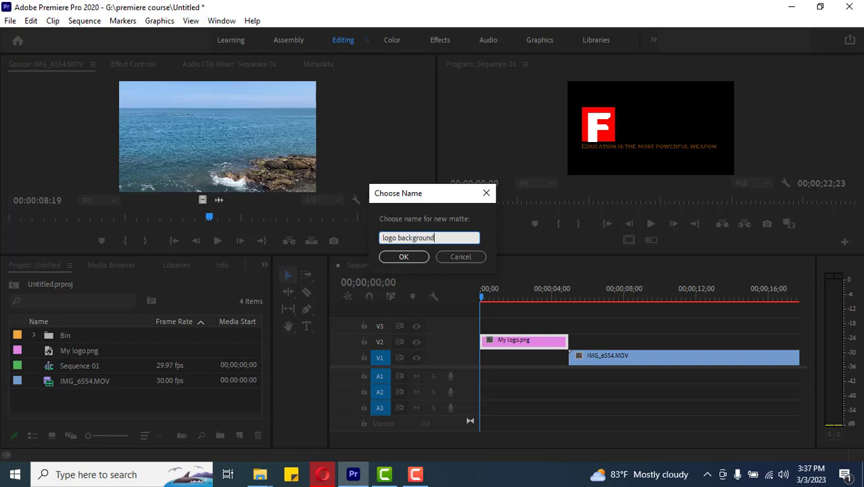
click(414, 256)
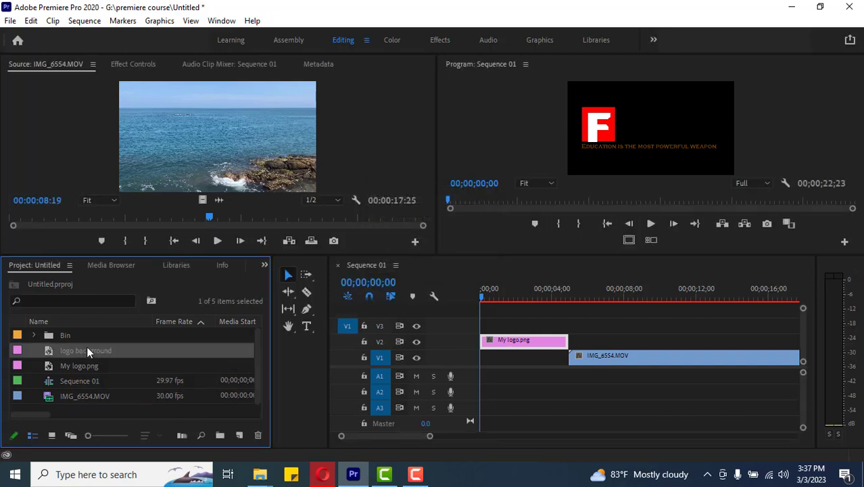
drag(69, 348, 482, 365)
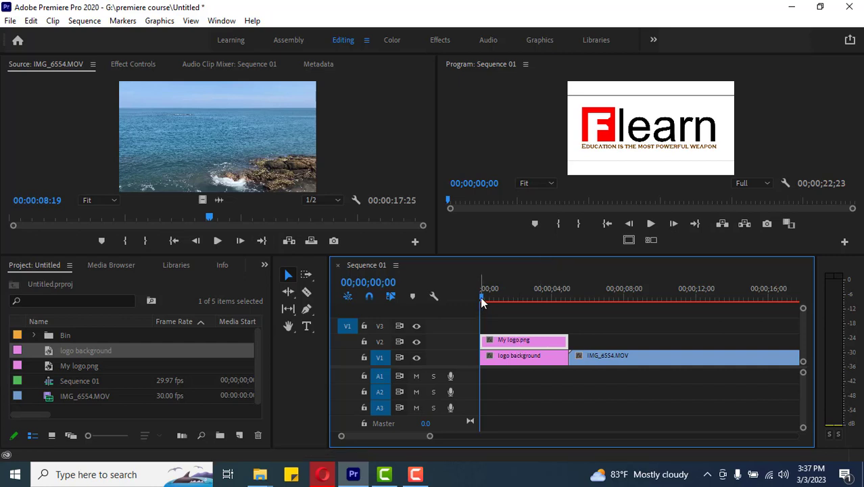
At 00;00;02;02, set the My logo.png clip's scale to 88 and its position to 719, 527.
drag(482, 302, 518, 300)
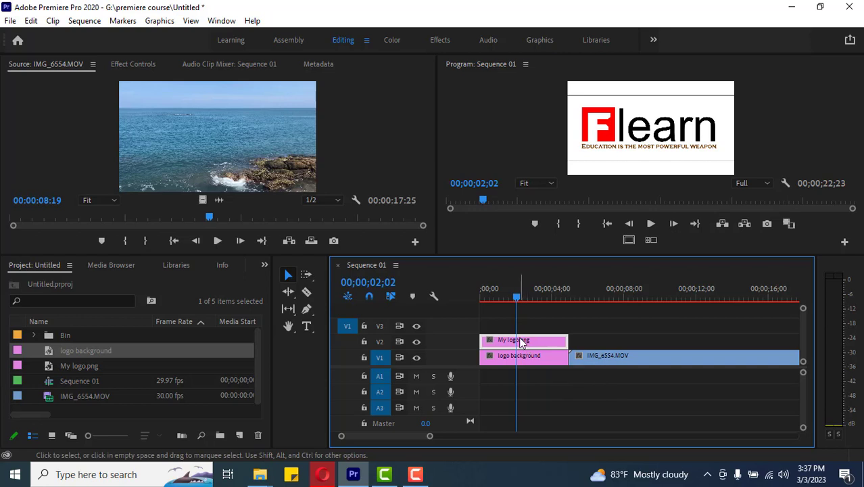
click(131, 64)
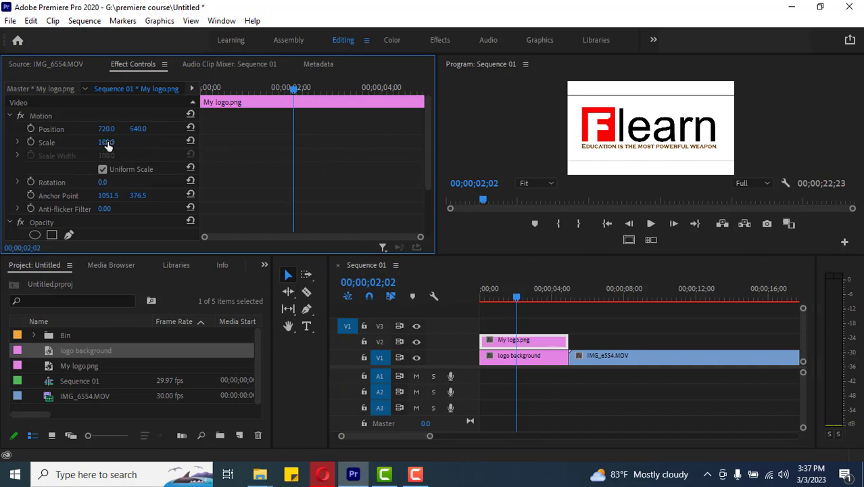
mouse_move(107, 146)
mouse_down()
mouse_move(70, 145)
mouse_move(99, 145)
mouse_up()
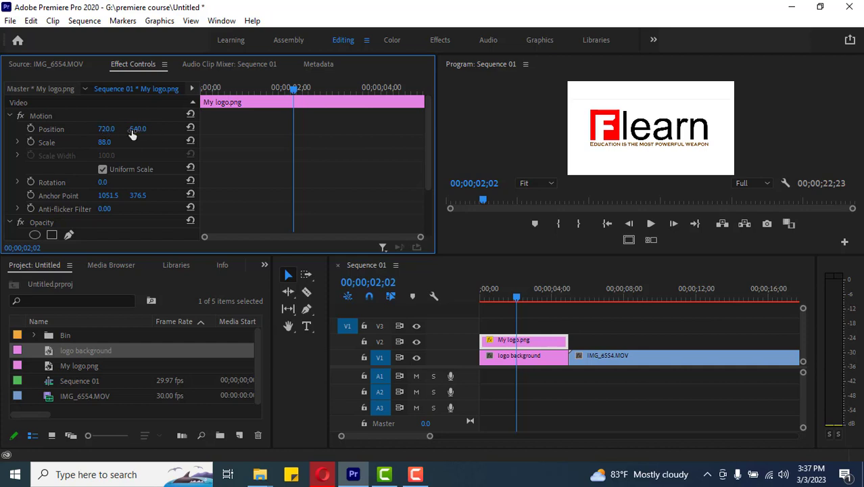
drag(138, 129, 100, 129)
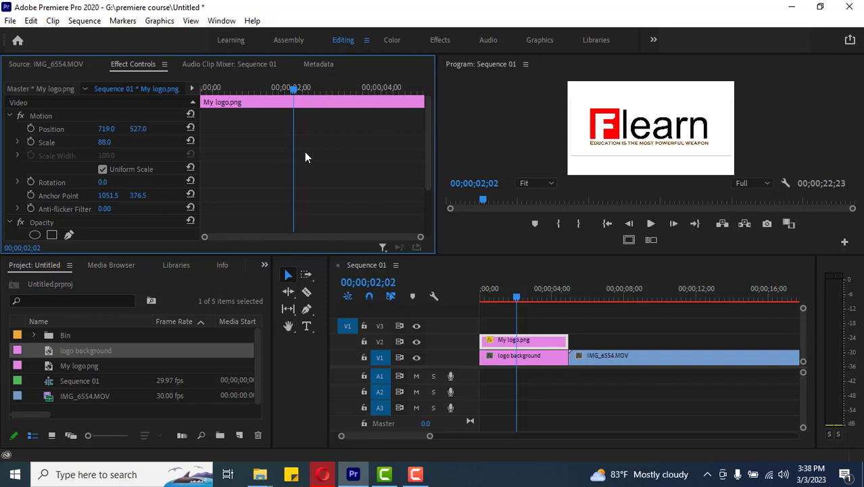
Nest the My logo.png and logo background clips together into one nested sequence named "logo".
click(535, 330)
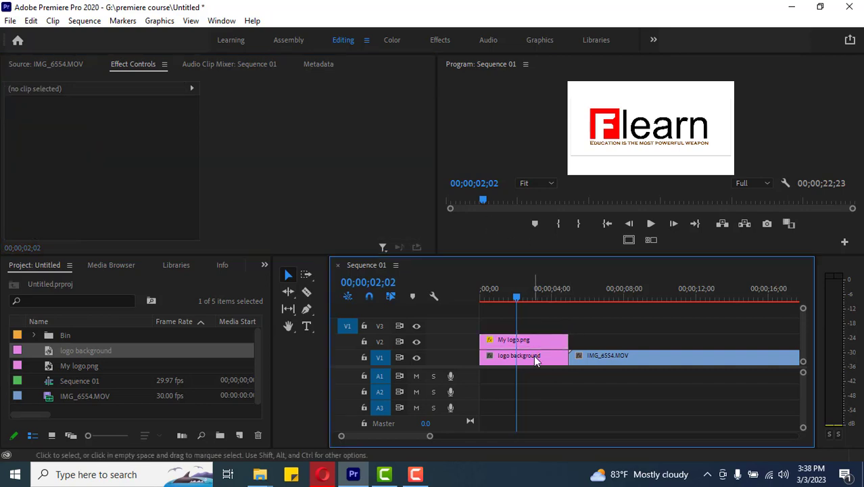
click(535, 361)
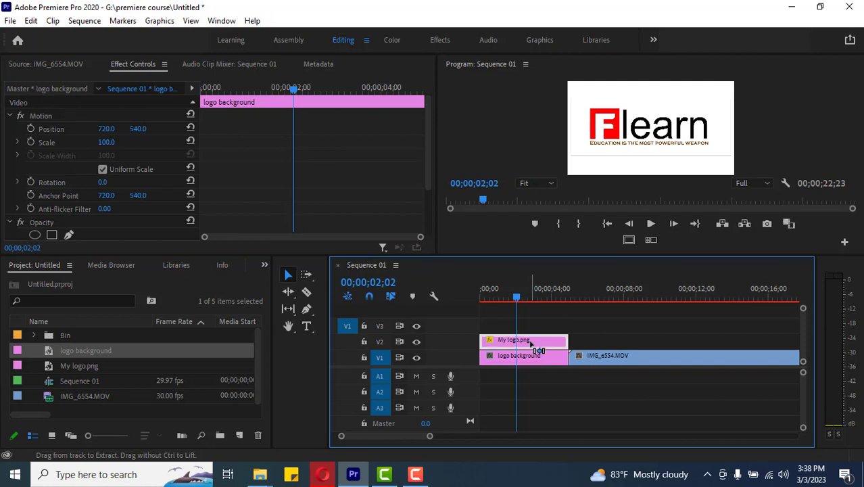
click(533, 359)
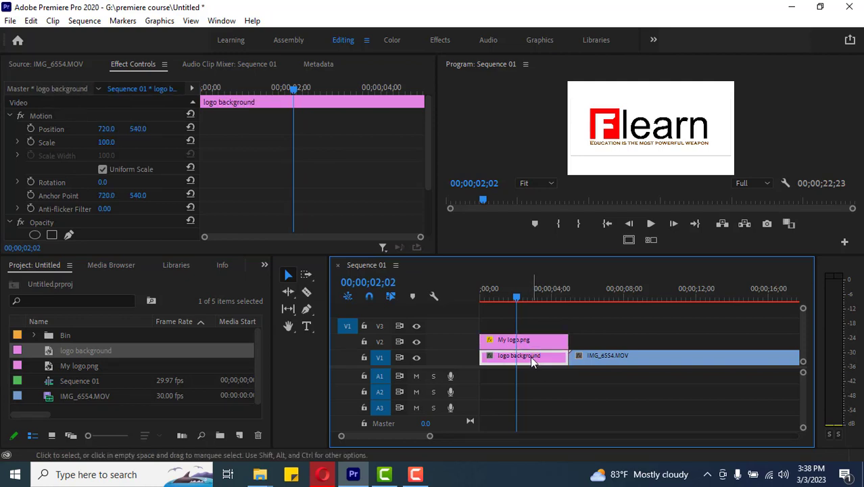
shift+click(530, 341)
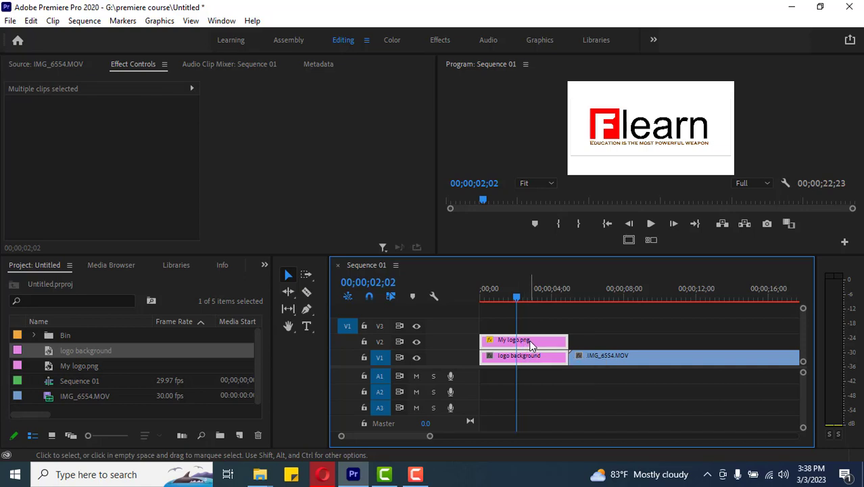
right_click(530, 346)
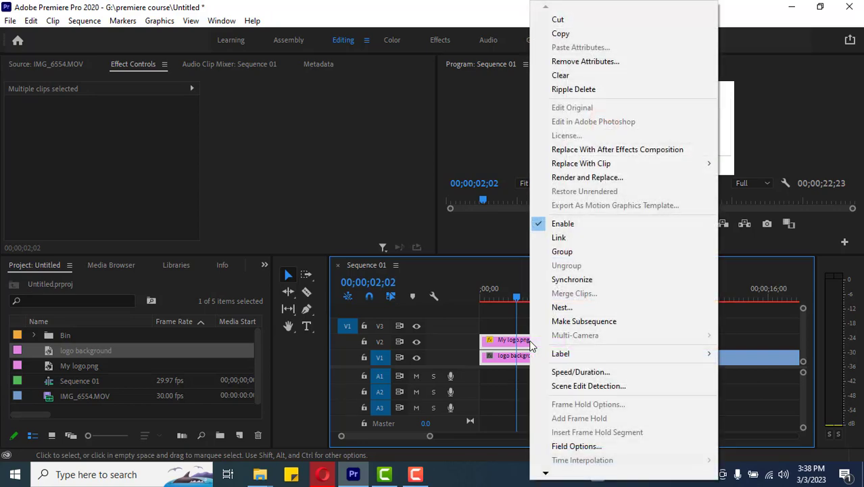
click(576, 310)
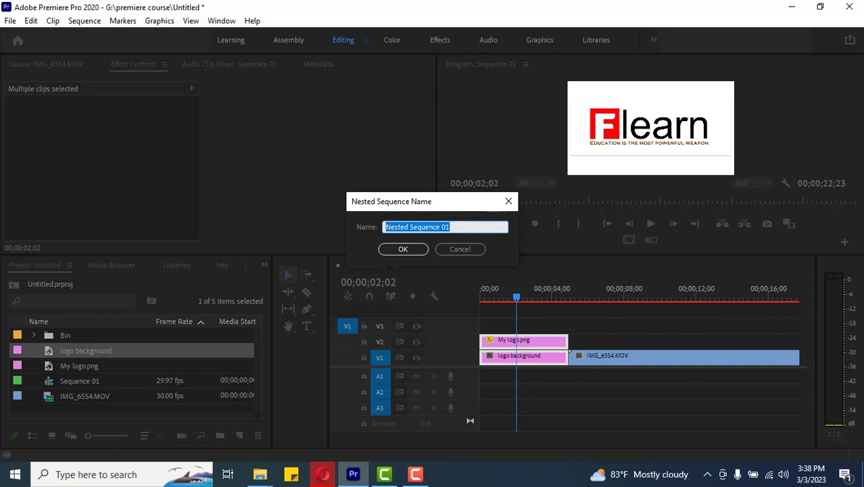
key(BackSpace)
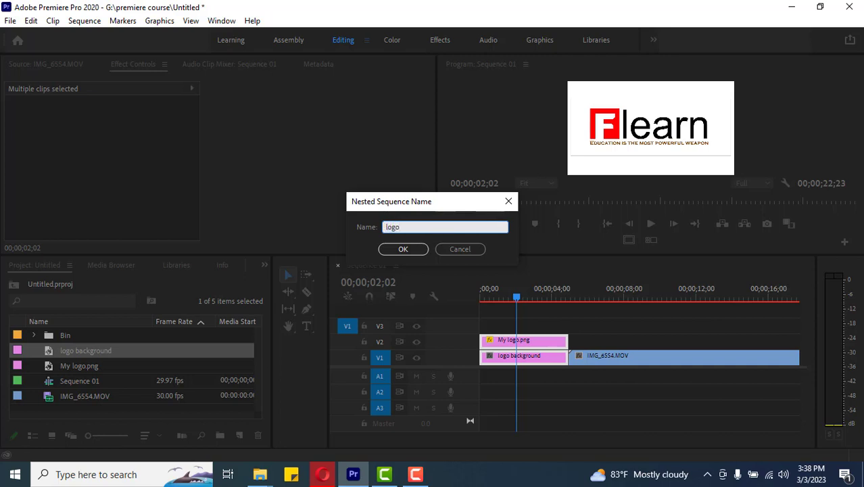
click(403, 249)
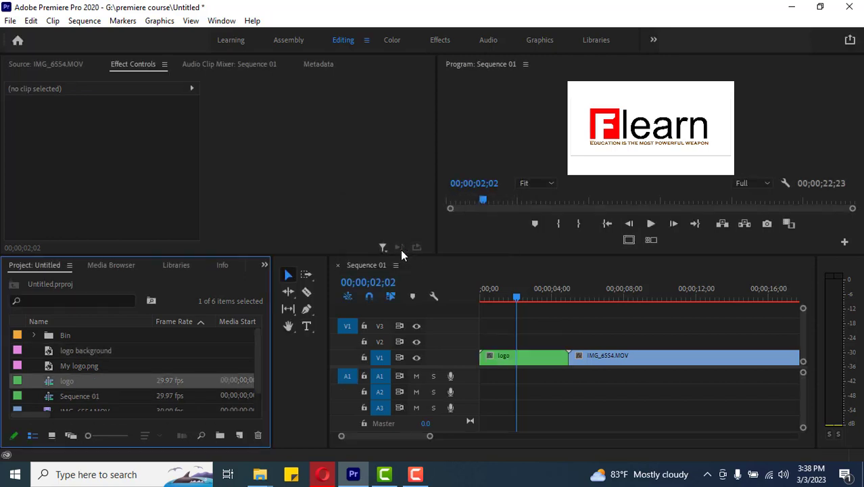
Open the nested logo clip in its own timeline and inspect the My logo.png and logo background clips inside.
click(522, 356)
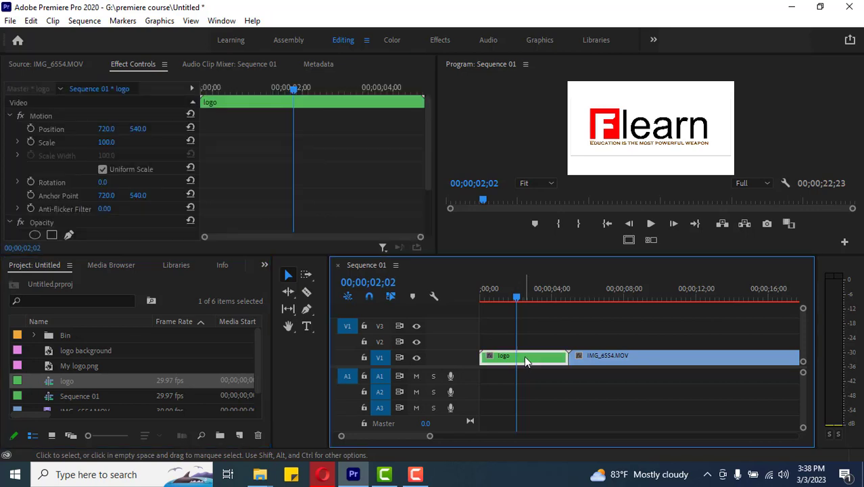
double_click(523, 356)
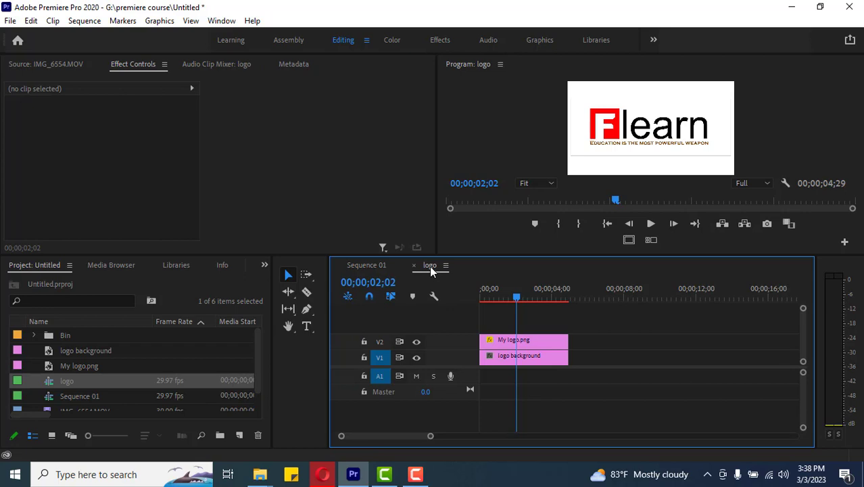
click(548, 340)
click(541, 356)
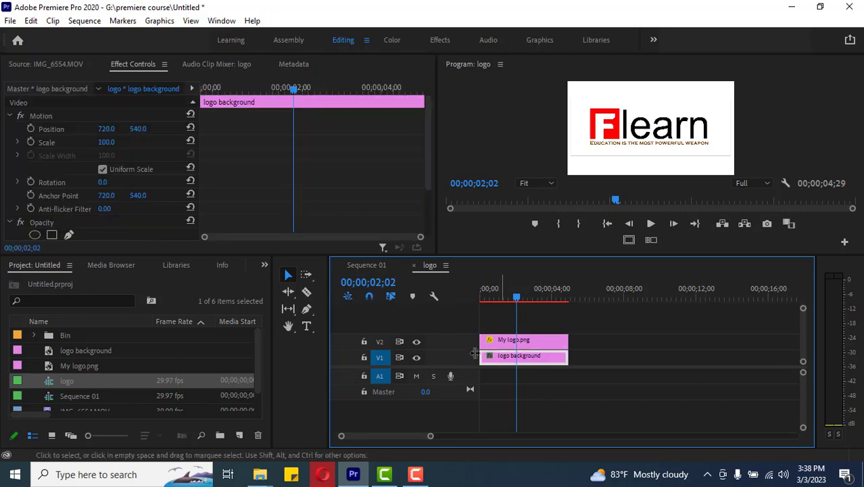
Hide the output of track V1 in the nested logo sequence and check the effect in Sequence 01.
click(416, 341)
click(415, 342)
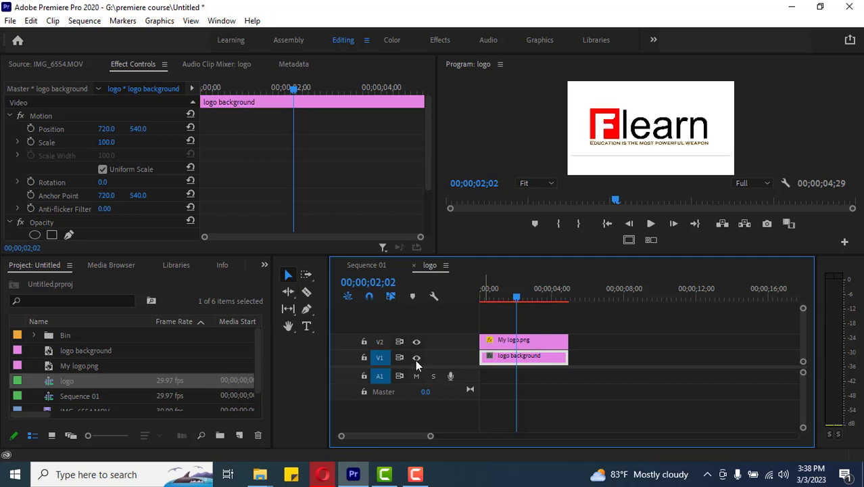
click(415, 358)
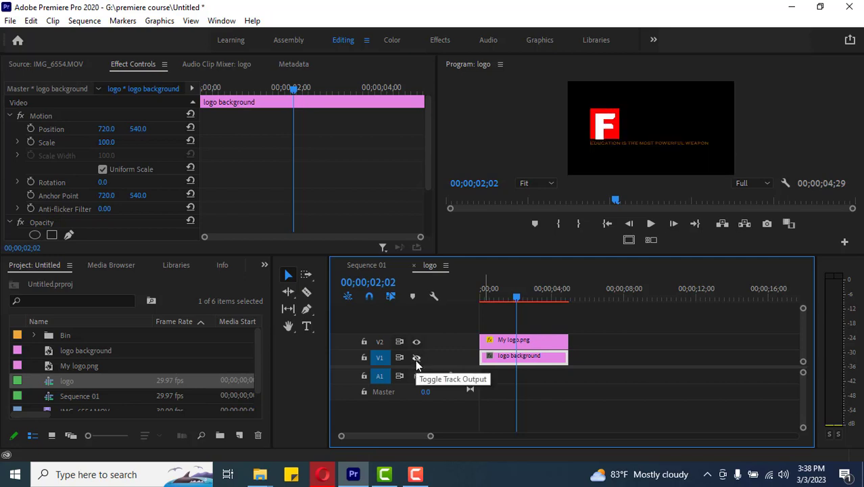
click(367, 264)
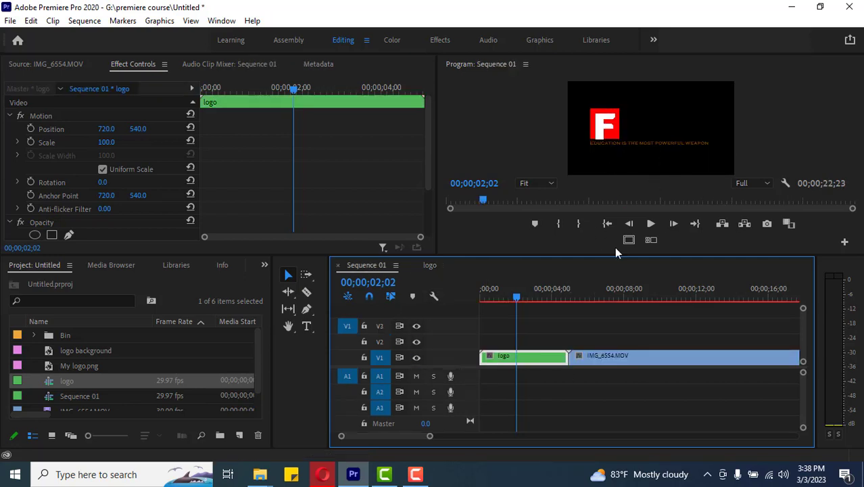
Turn track V1's output back on in the nested logo sequence, and close that sequence to return to Sequence 01.
click(430, 265)
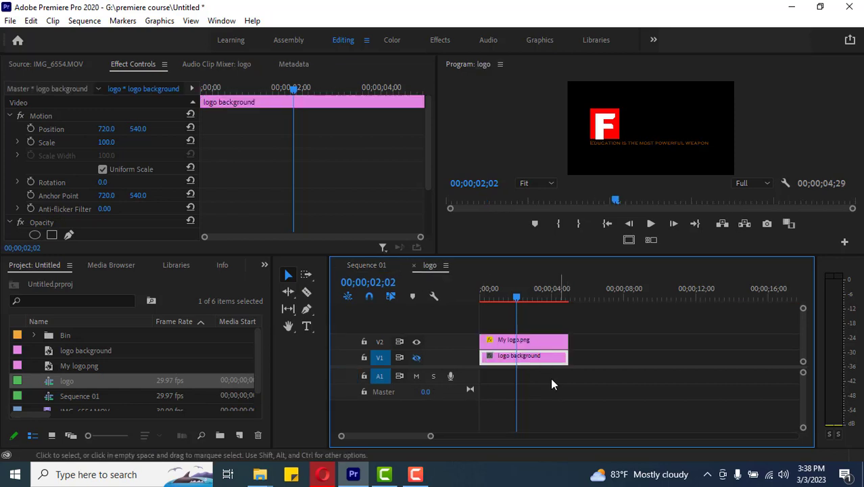
click(416, 359)
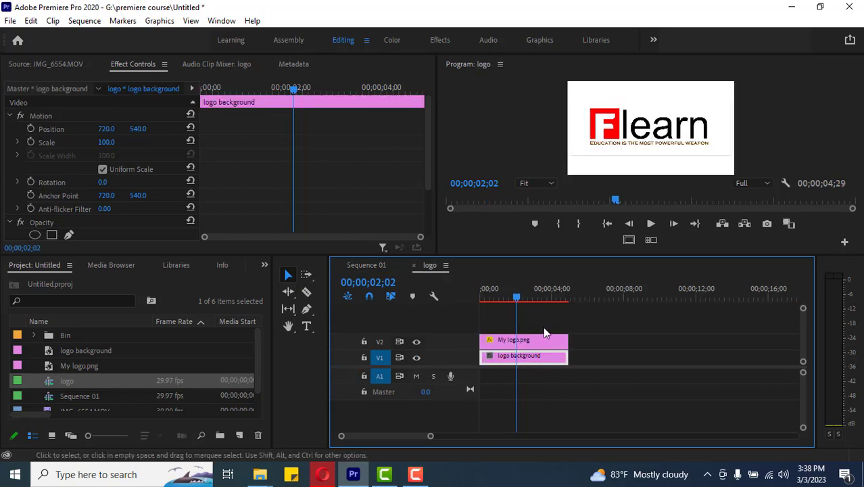
click(414, 265)
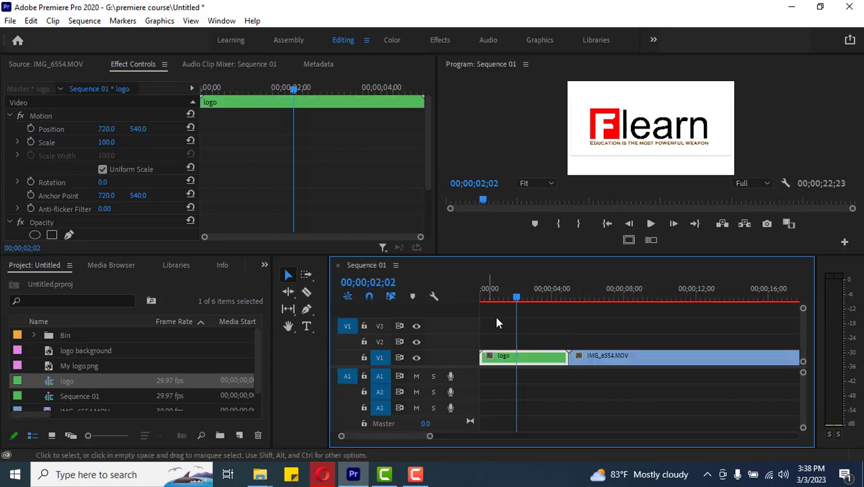
Play Sequence 01 from the start through the change from the logo clip to IMG_6554.MOV.
drag(516, 298, 481, 298)
click(652, 224)
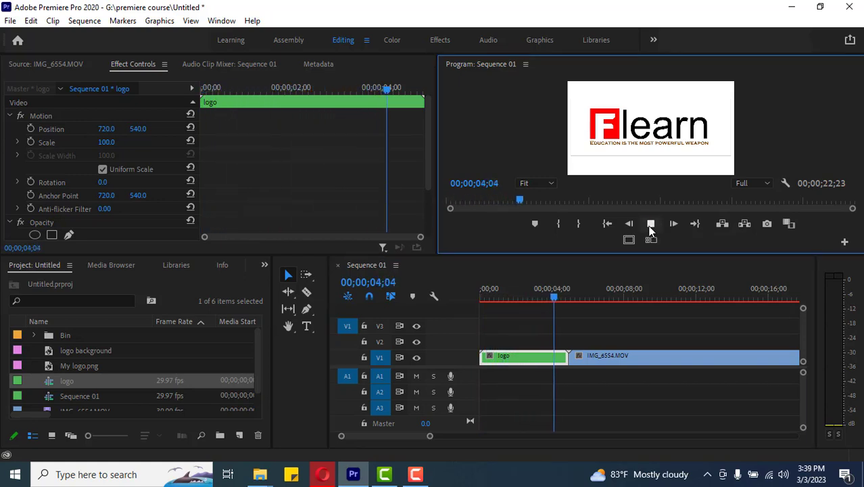
click(650, 225)
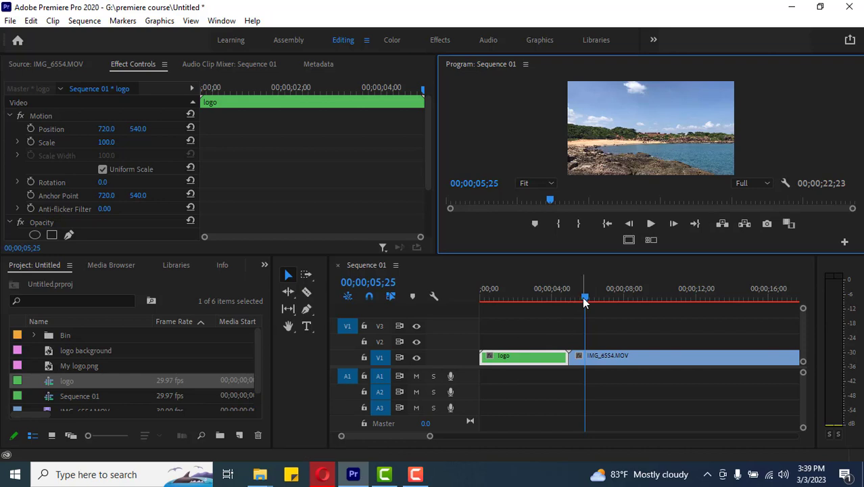
Split the logo clip on track V1 at 00;00;03;00 with the Razor tool.
drag(585, 297, 430, 288)
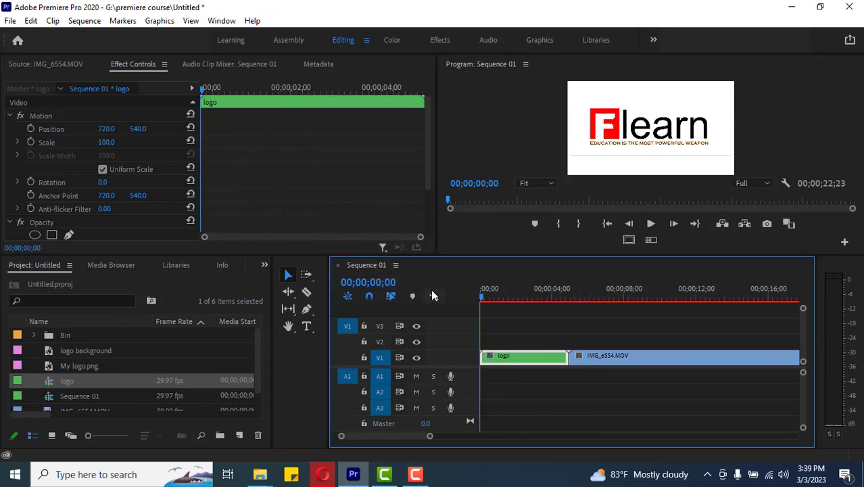
click(376, 286)
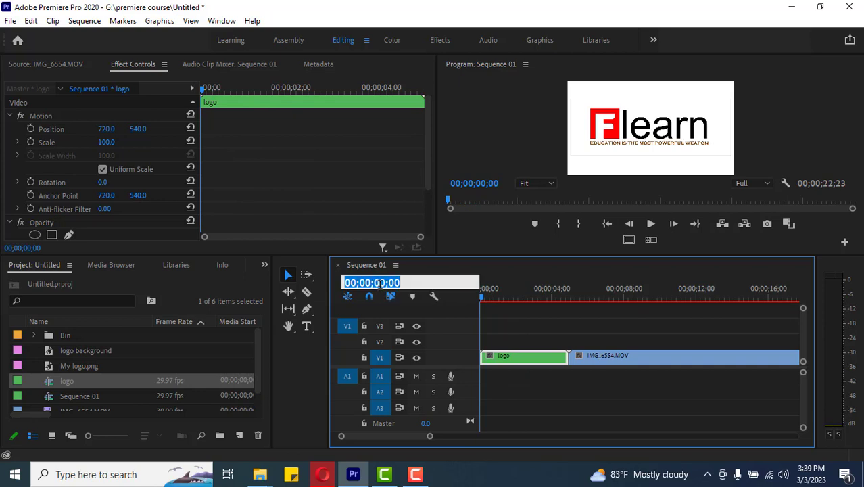
click(381, 284)
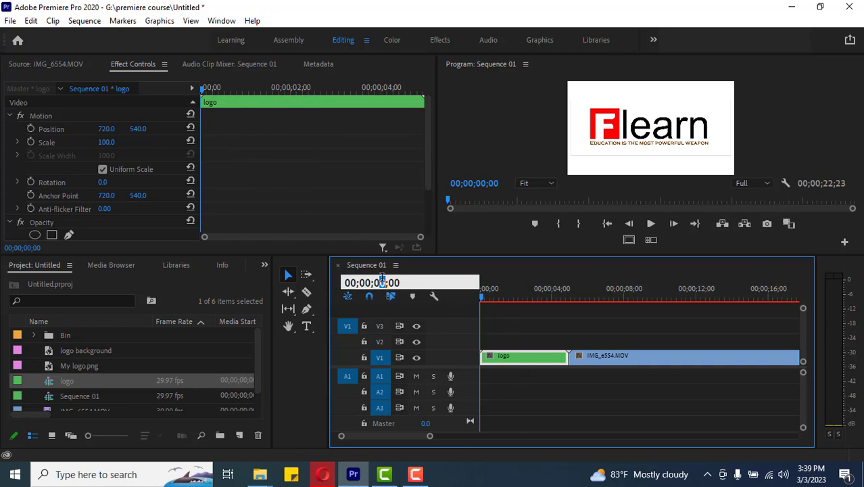
text(3)
key(Return)
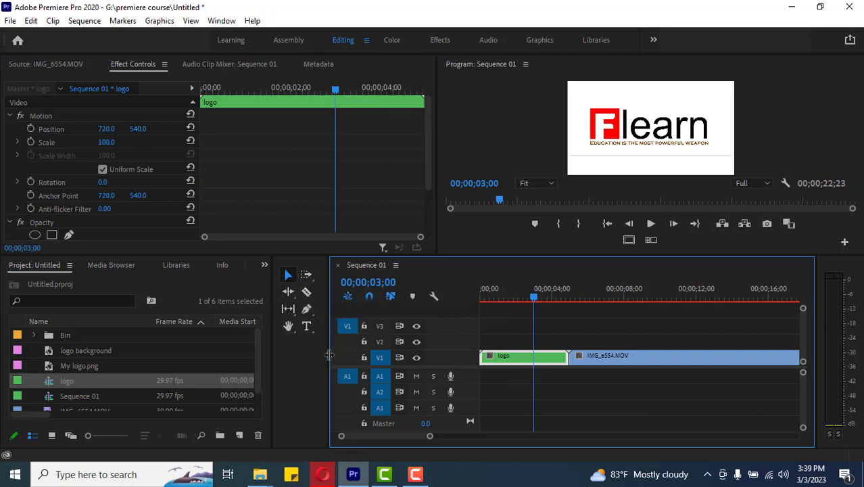
drag(329, 355, 301, 352)
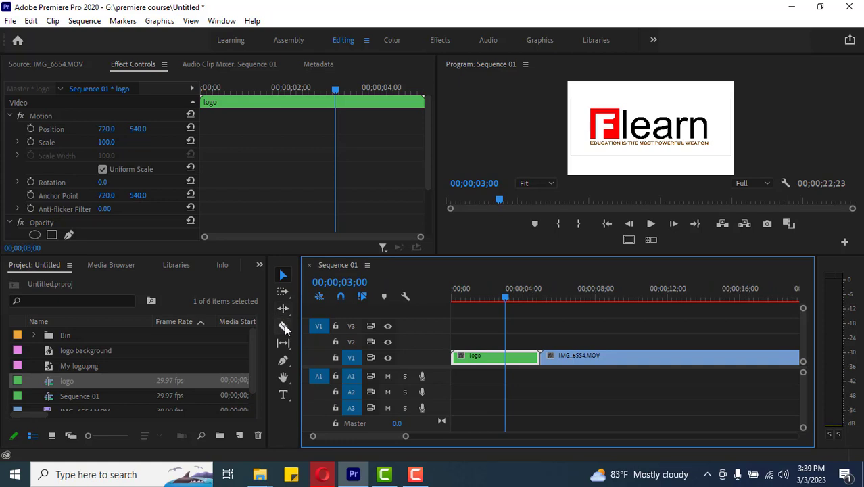
click(282, 325)
click(506, 359)
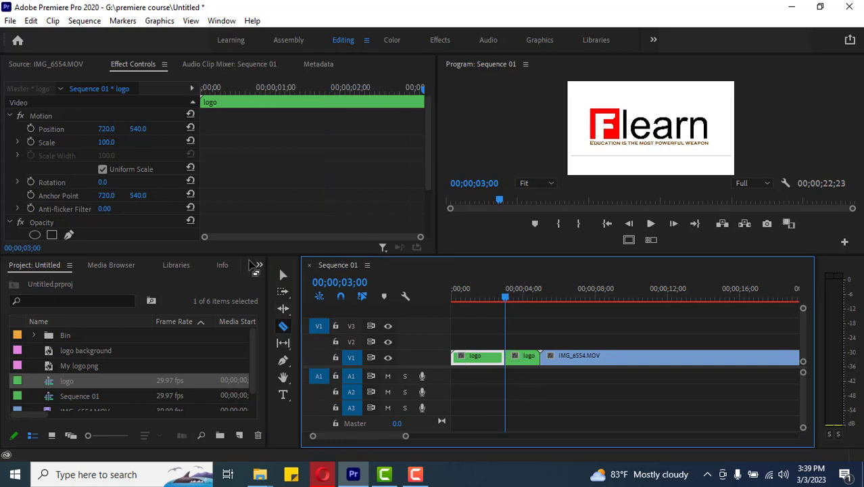
Delete the part of the logo clip after the cut and close the gap before IMG_6554.MOV.
click(283, 275)
click(524, 357)
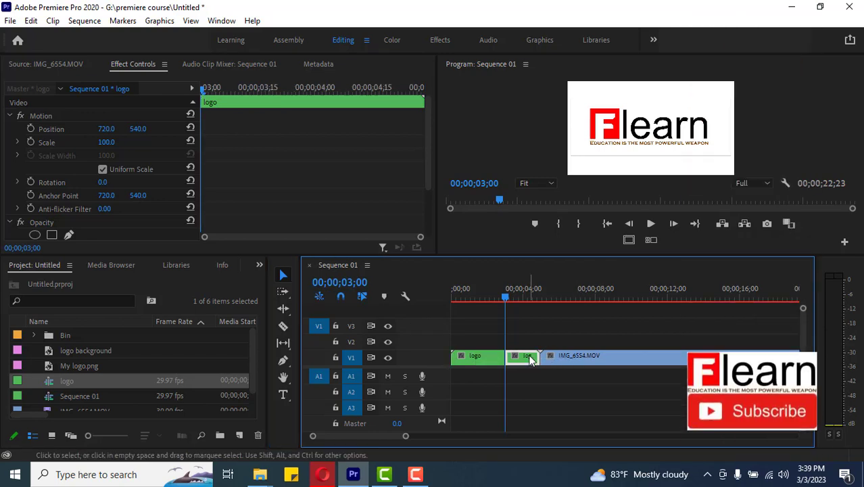
key(Delete)
click(531, 362)
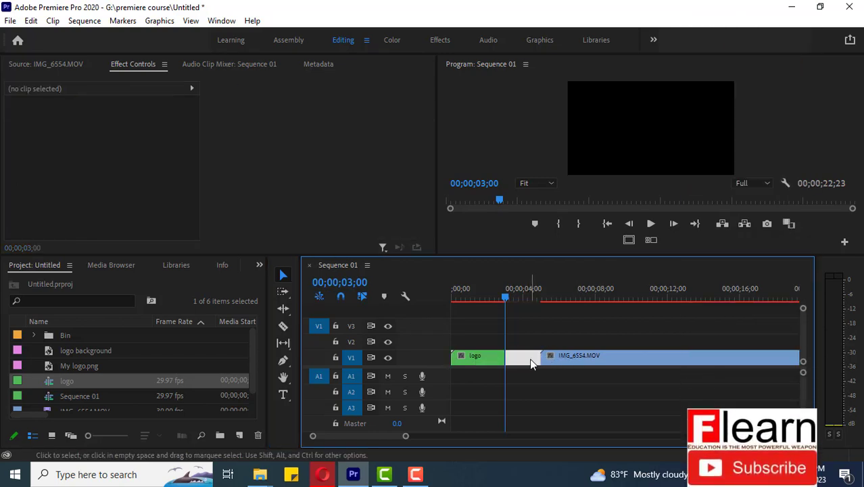
key(Delete)
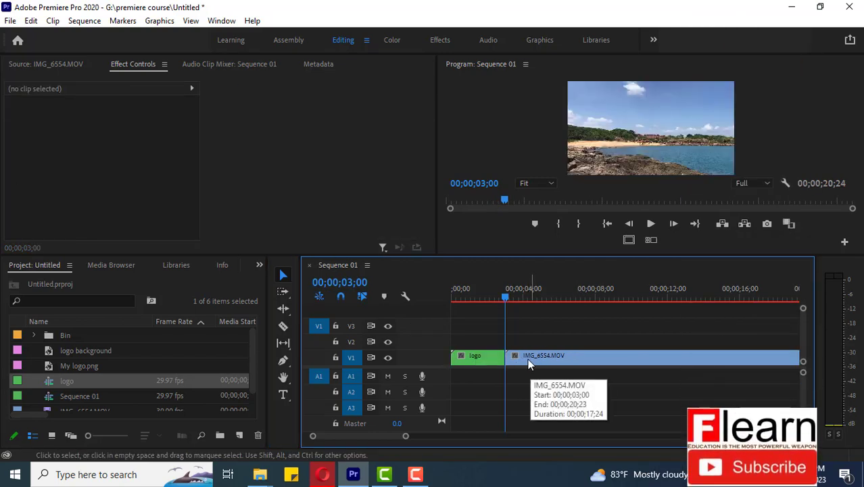
Play the sequence from 00;00;02;13 across the cut between the logo clip and IMG_6554.MOV.
drag(506, 297, 495, 297)
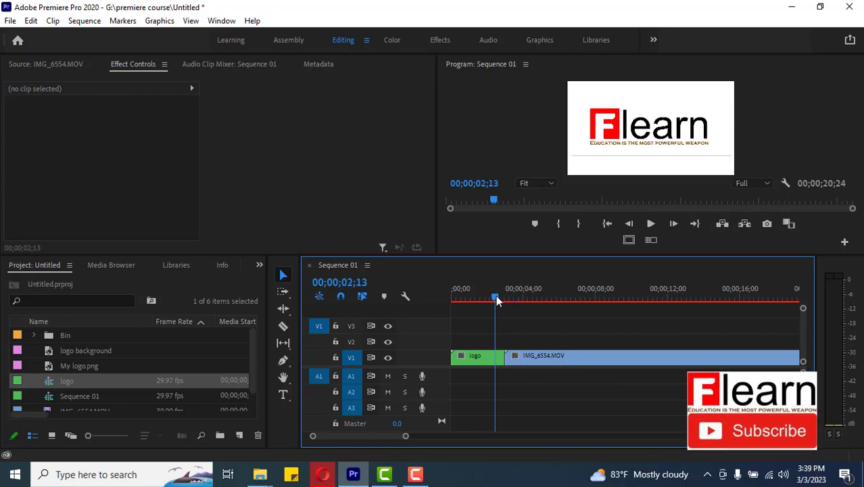
click(651, 222)
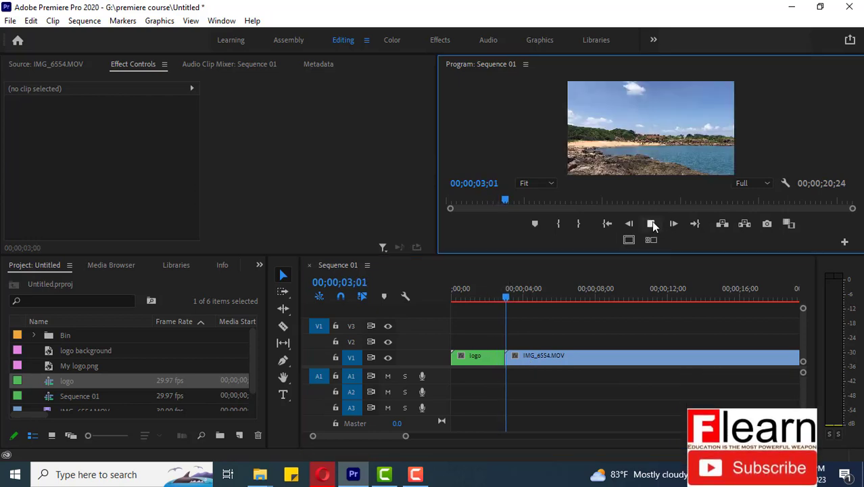
click(651, 223)
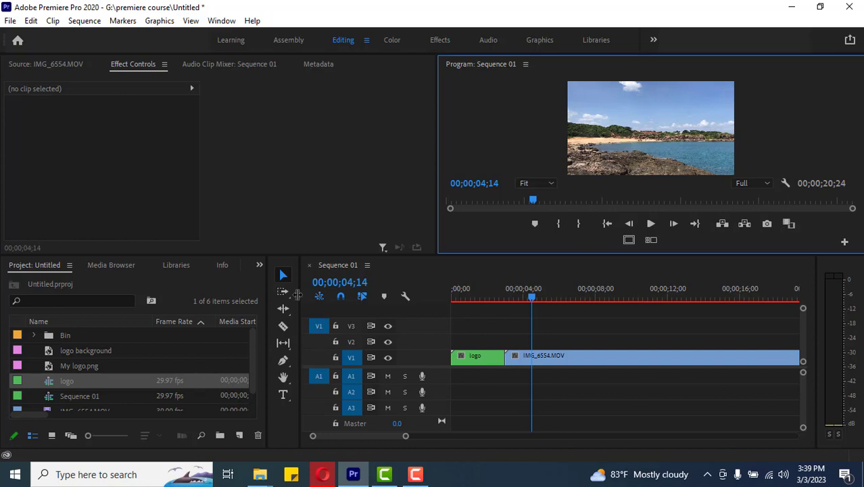
Apply the Dip to Black transition from the Dissolve video transitions to the start of the logo clip on V1.
click(260, 269)
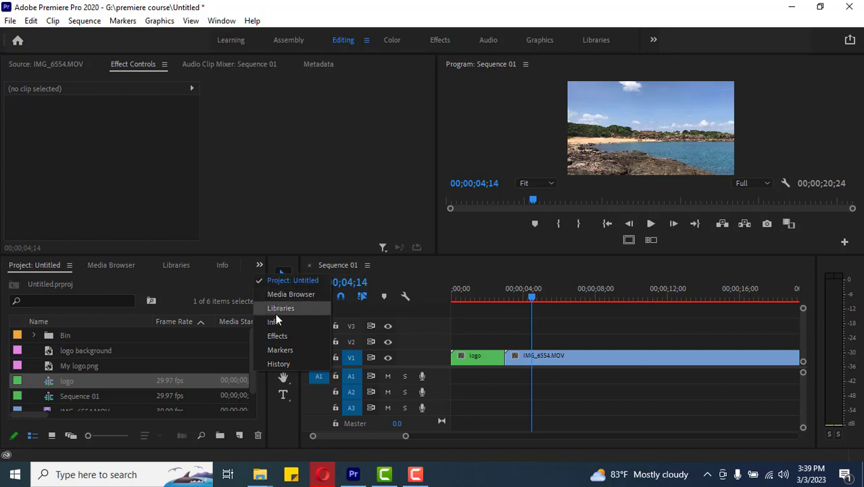
click(277, 336)
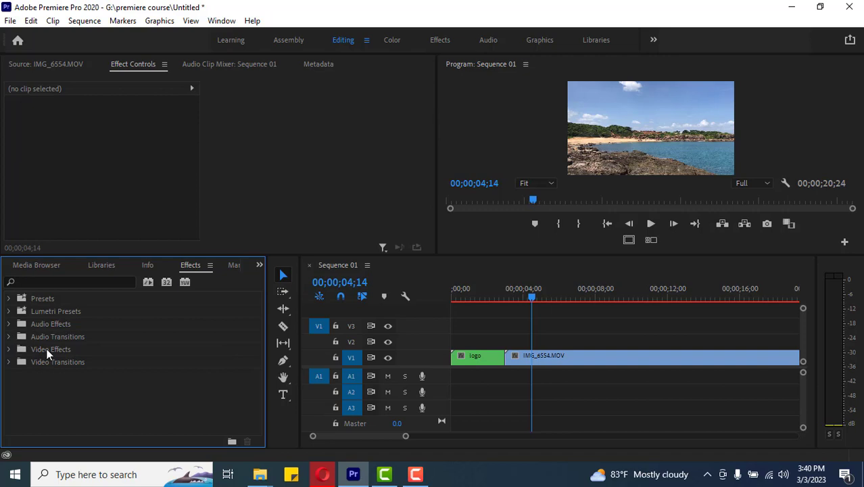
click(10, 363)
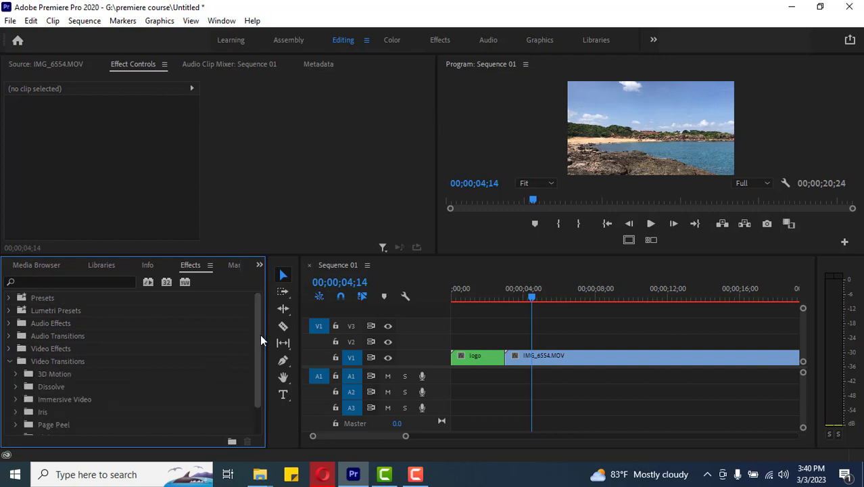
drag(260, 334, 253, 376)
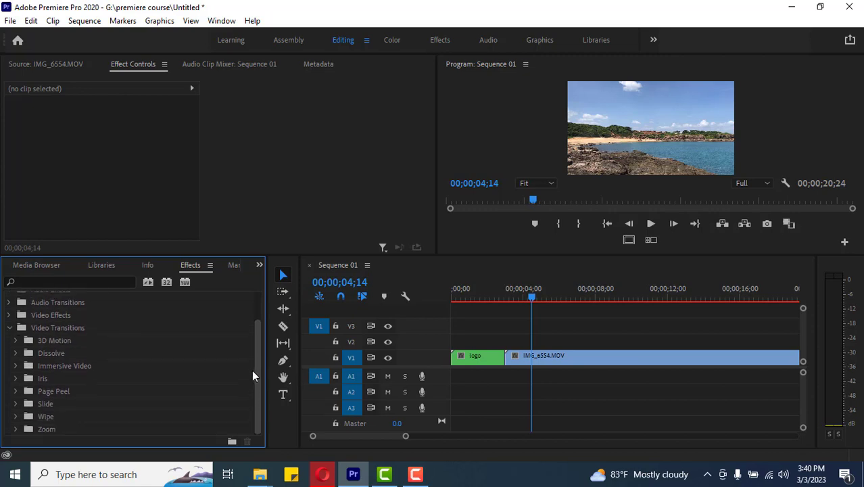
click(16, 353)
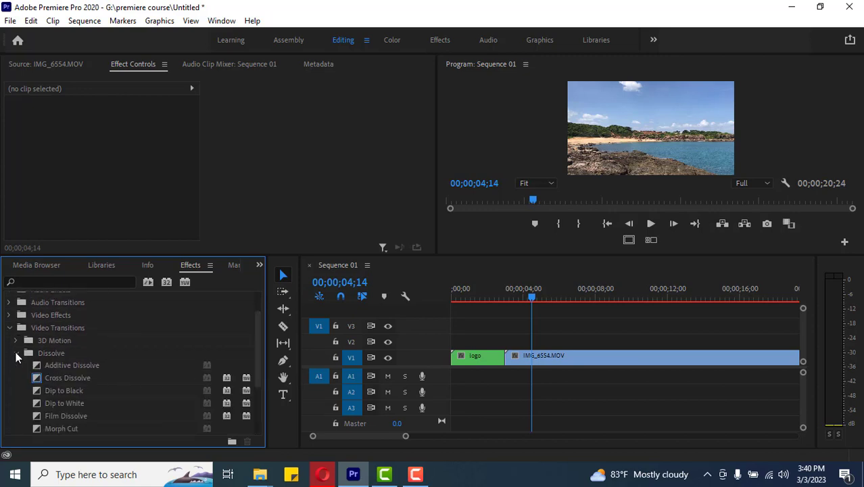
drag(258, 346, 252, 368)
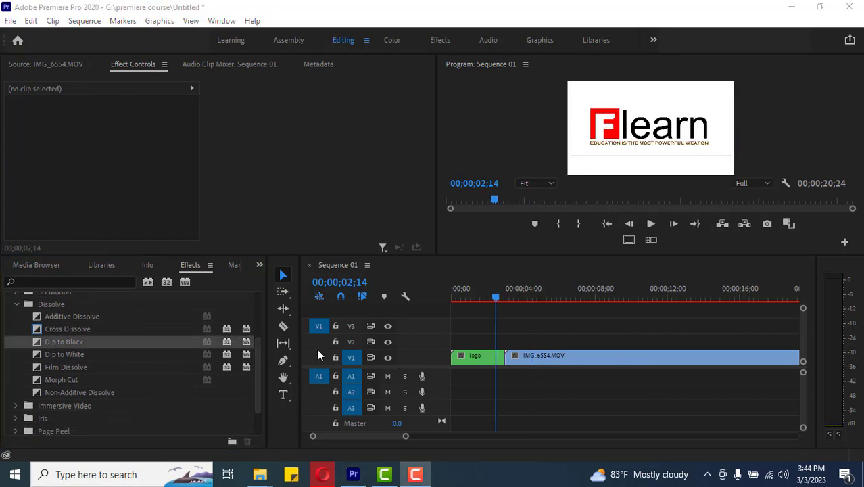
drag(59, 344, 460, 359)
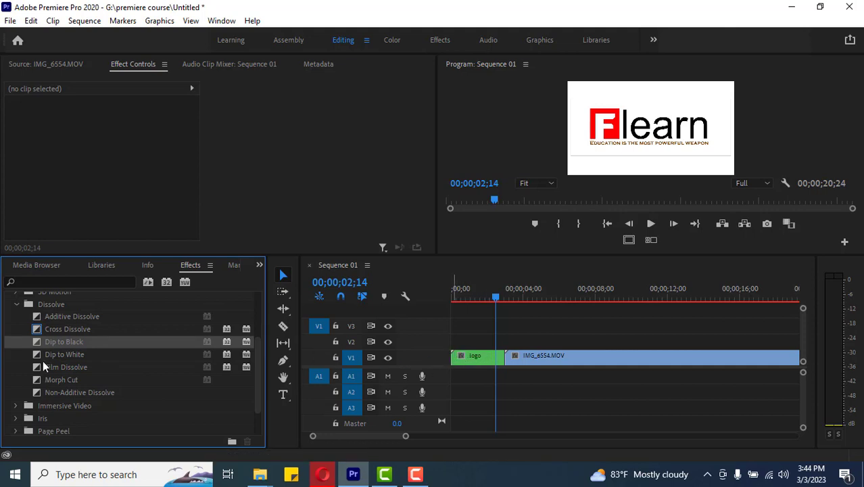
drag(66, 342, 457, 358)
drag(70, 330, 511, 365)
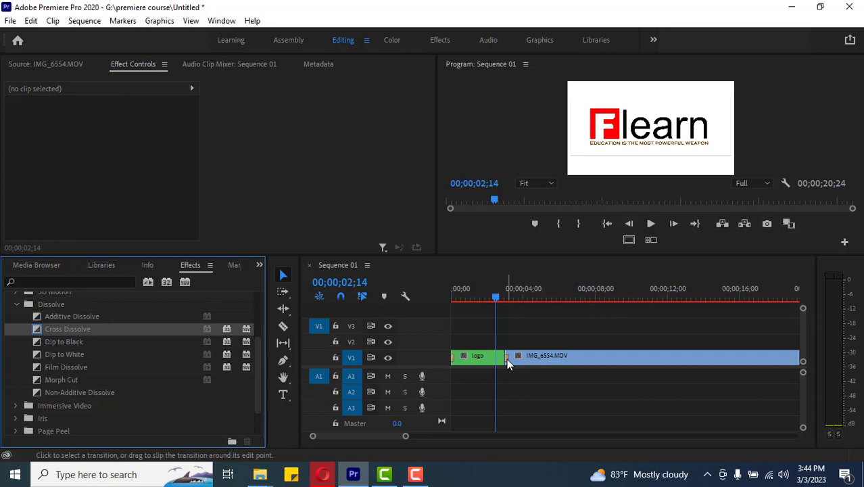
click(506, 359)
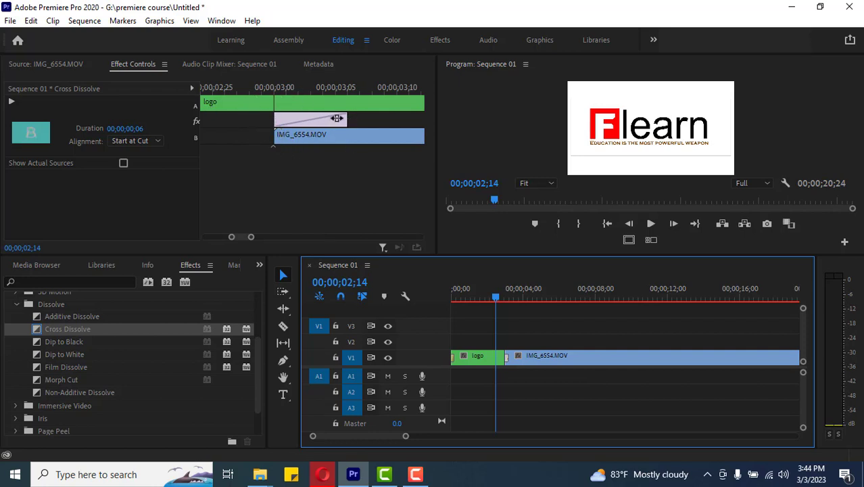
drag(343, 119, 387, 121)
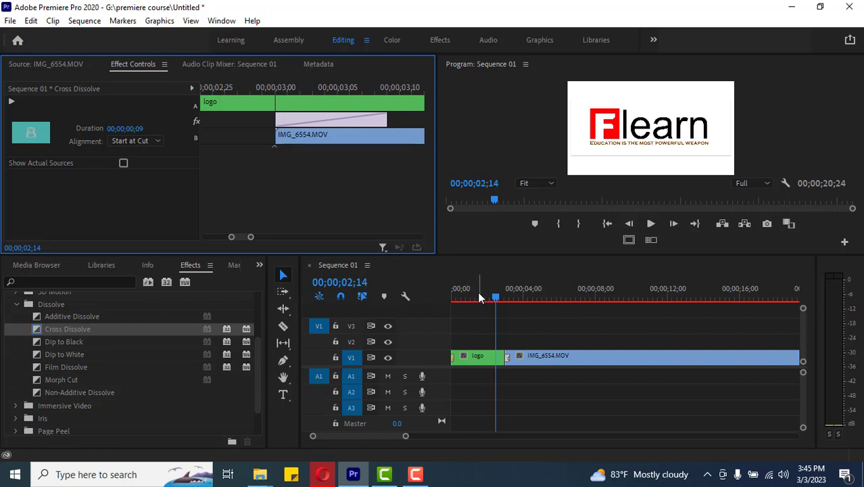
key(ctrl+z)
key(ctrl+z)
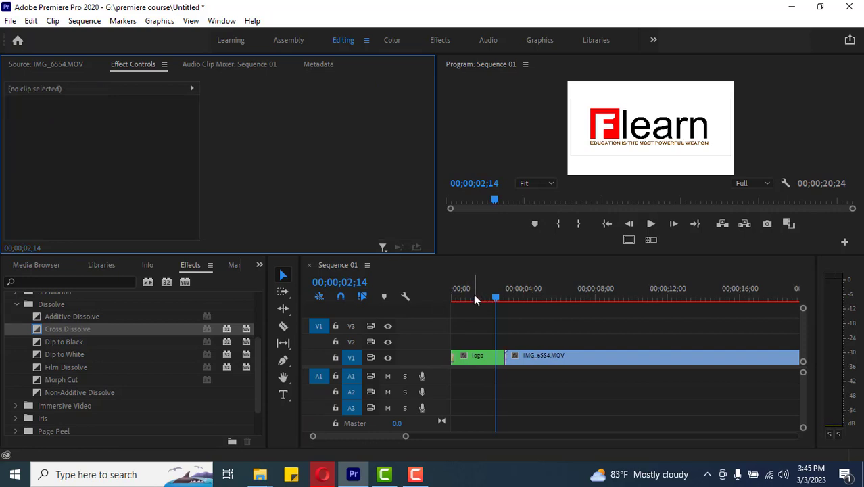
Apply Cross Dissolve at the cut between the logo clip and IMG_6554.MOV and play the sequence across it.
drag(79, 329, 513, 368)
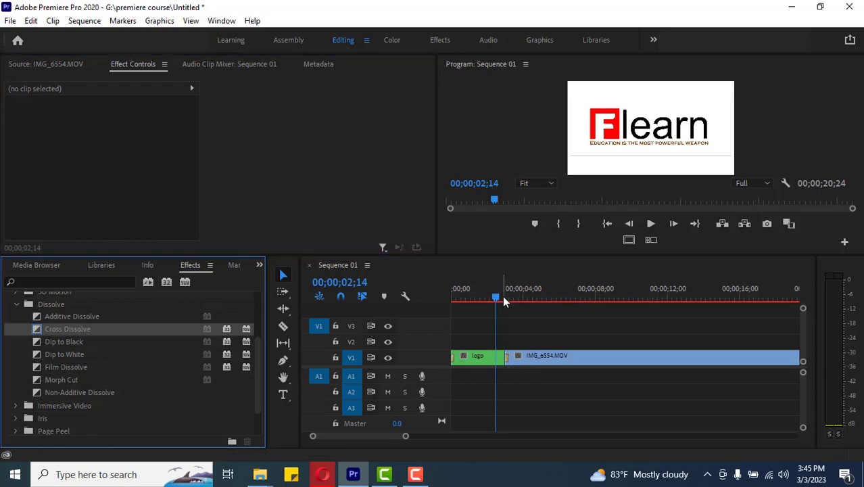
click(651, 224)
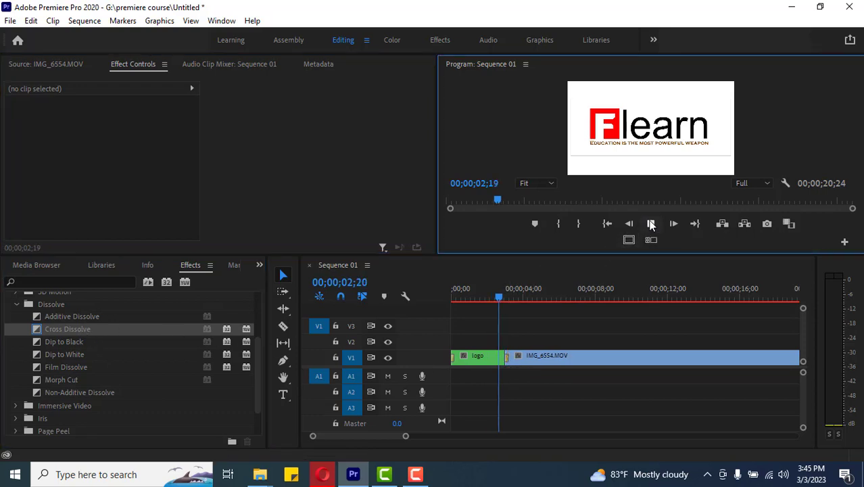
click(651, 224)
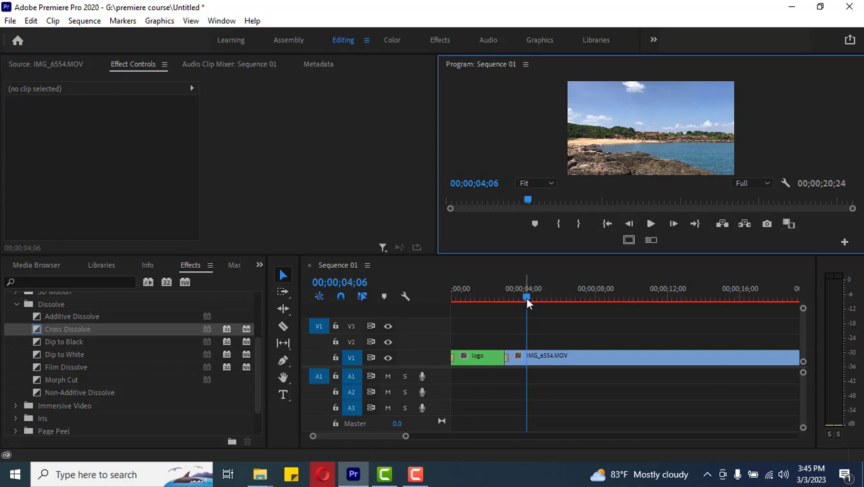
Lengthen the Cross Dissolve between the logo clip and IMG_6554.MOV to a duration of 00;00;00;11.
drag(526, 302, 496, 302)
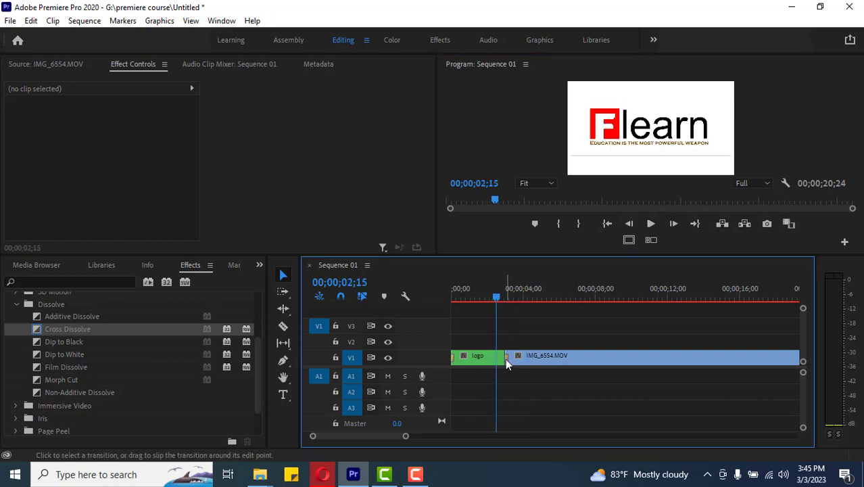
click(507, 358)
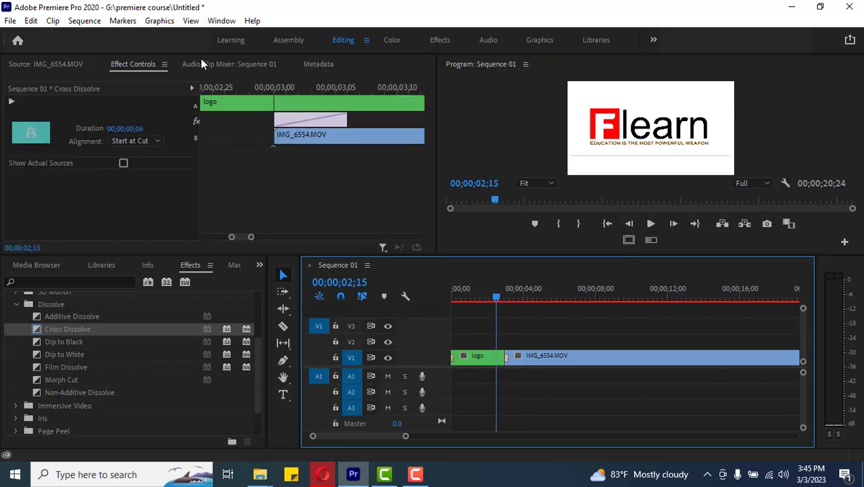
drag(347, 121, 407, 120)
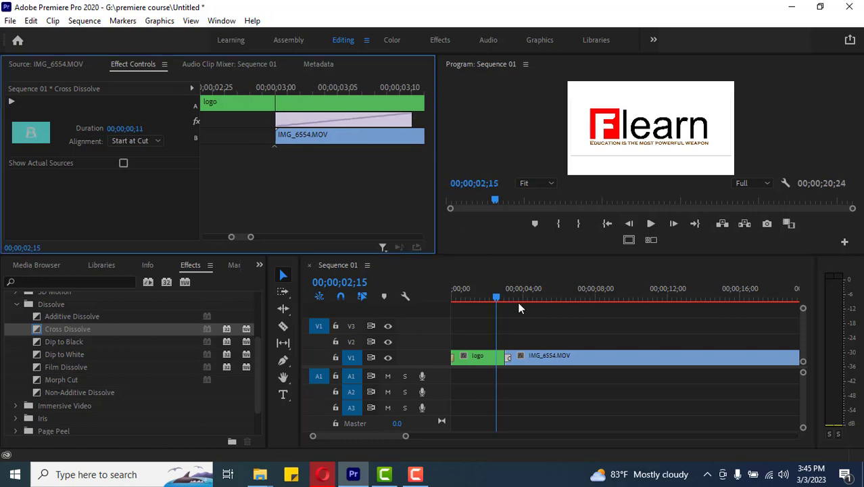
Play the sequence from 00;00;02;11 through the lengthened Cross Dissolve into IMG_6554.MOV.
click(493, 298)
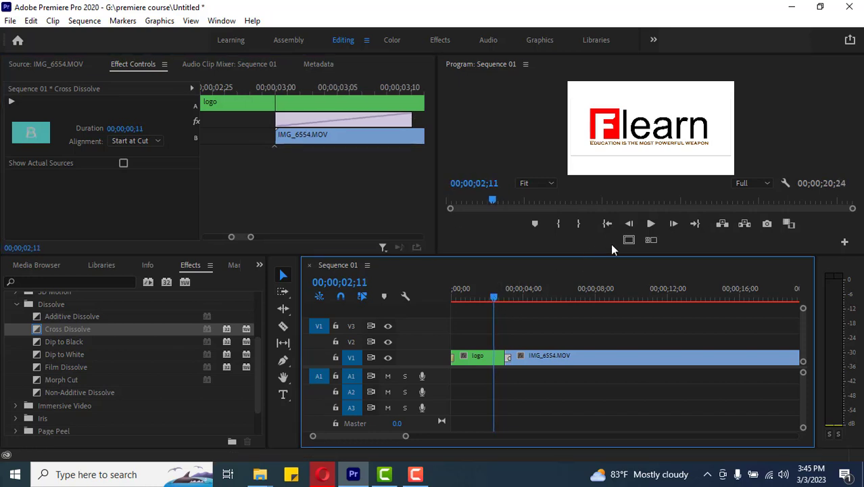
click(651, 224)
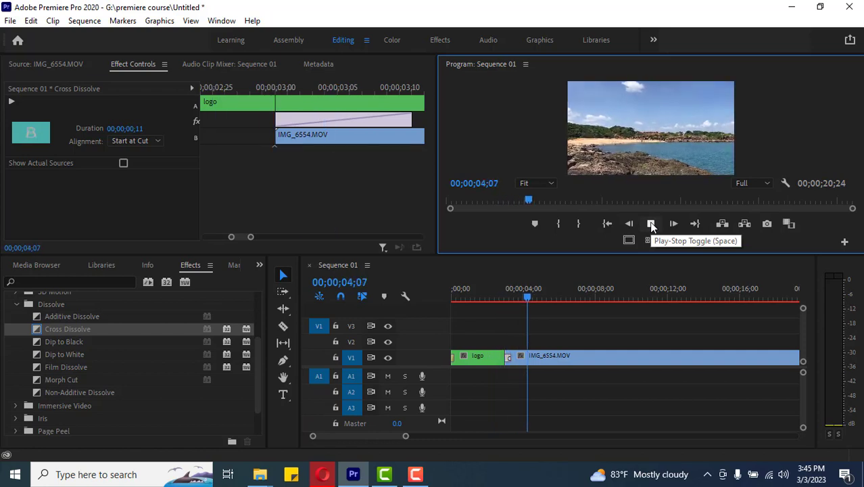
click(652, 225)
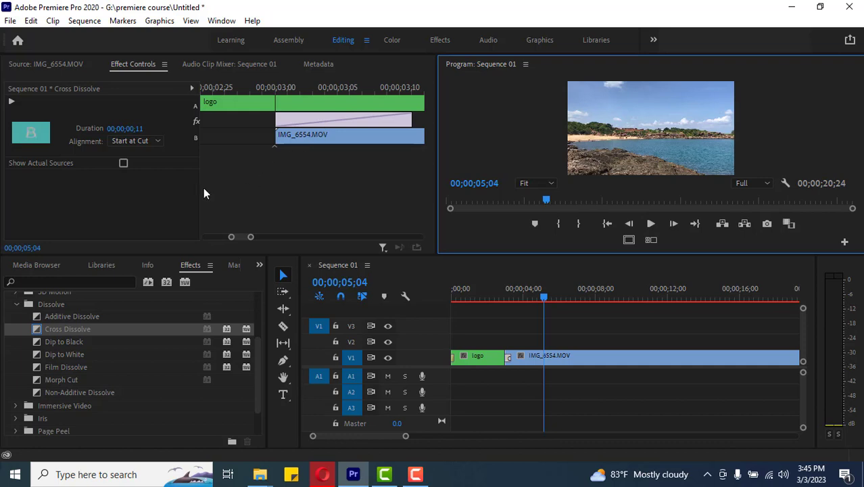
Play the opening of the logo clip from the sequence start to preview its Dip to Black transition.
click(473, 359)
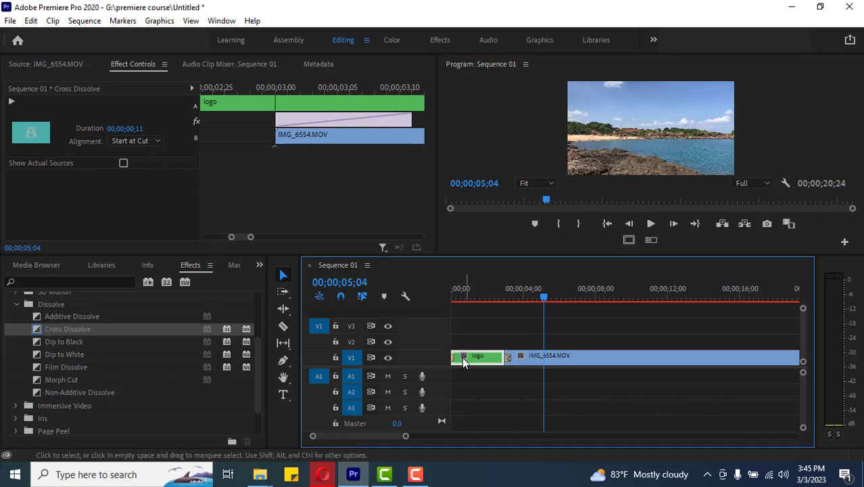
drag(545, 298, 452, 298)
click(650, 225)
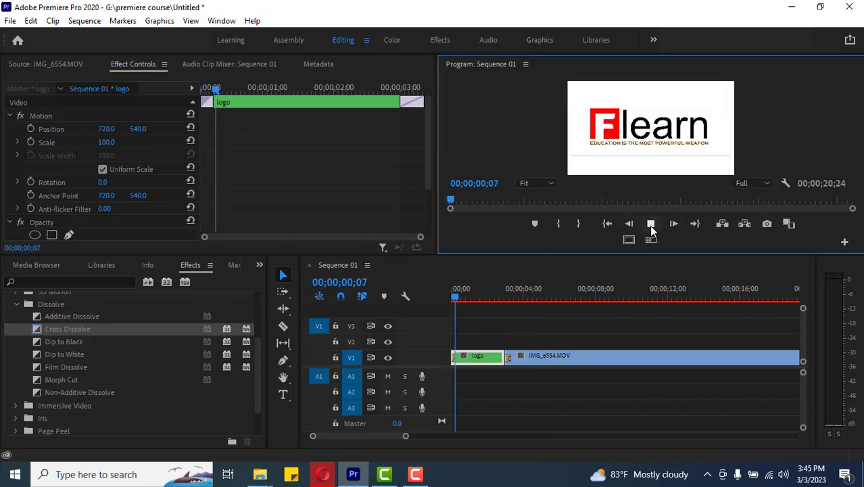
click(651, 224)
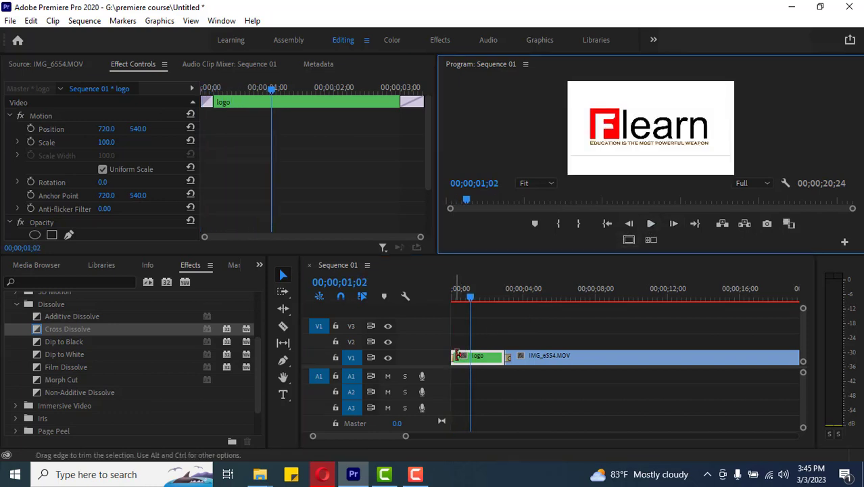
Lengthen the Dip to Black at the logo clip's start to 00;00;00;08 and play the sequence from the beginning.
drag(472, 299, 437, 296)
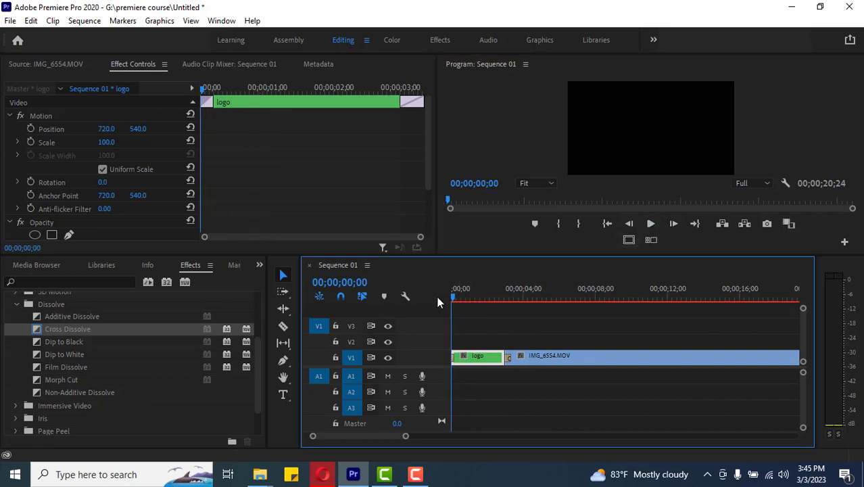
click(453, 361)
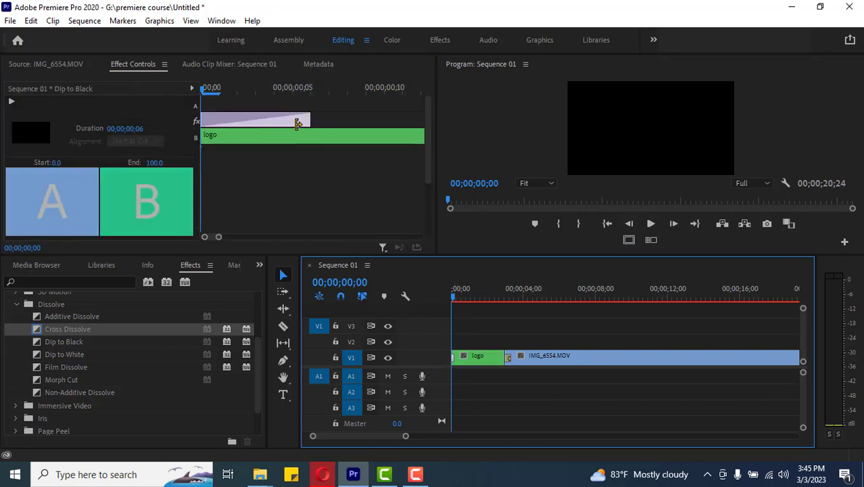
drag(311, 122, 350, 121)
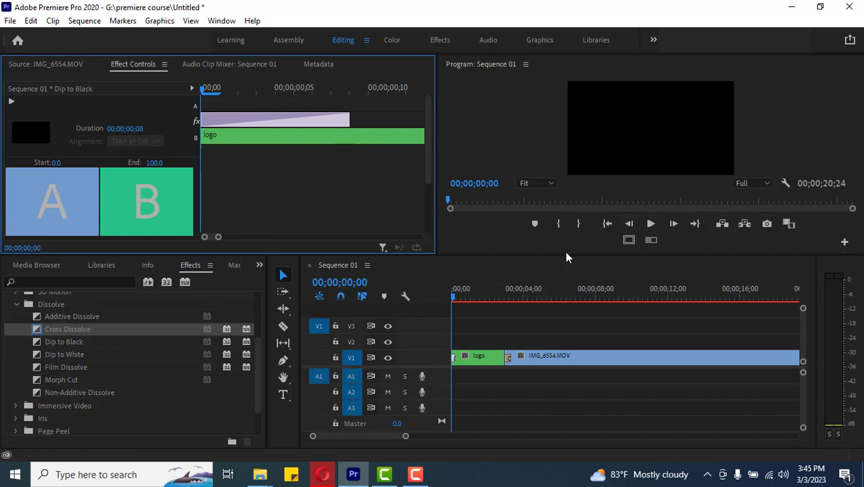
click(650, 224)
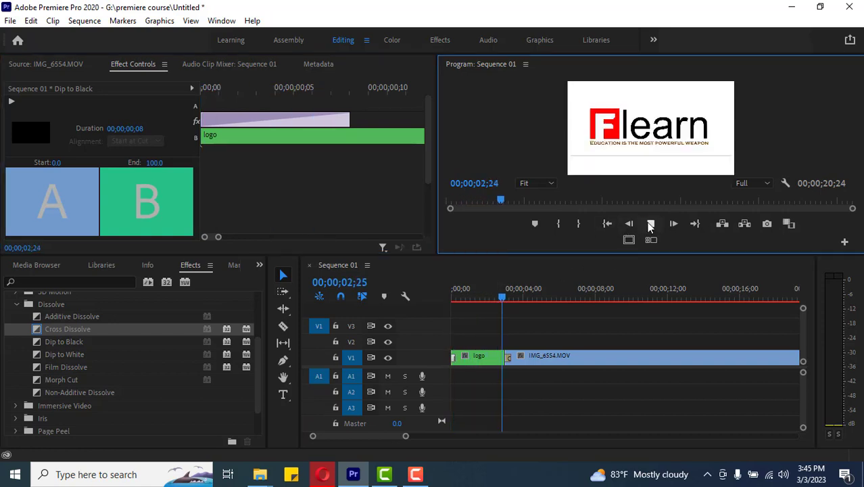
click(649, 225)
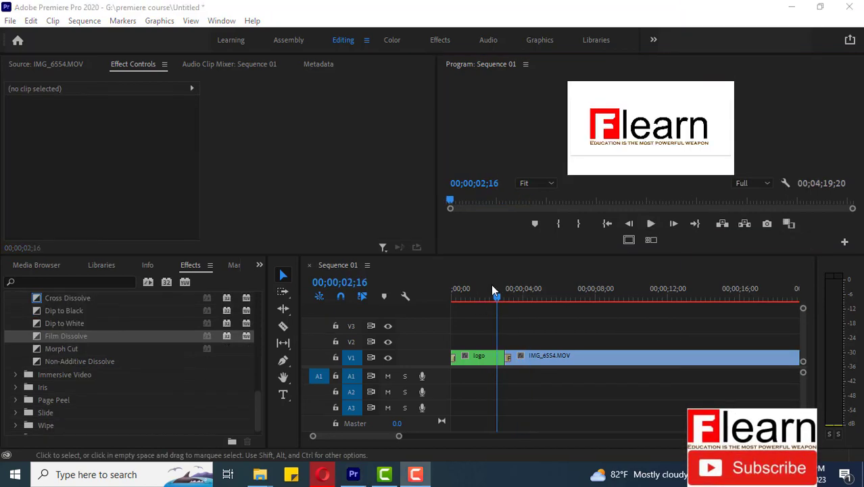
Scrub from 00;00;02;16 to 00;00;03;08 to examine how the Film Dissolve blends the logo into IMG_6554.MOV.
click(500, 299)
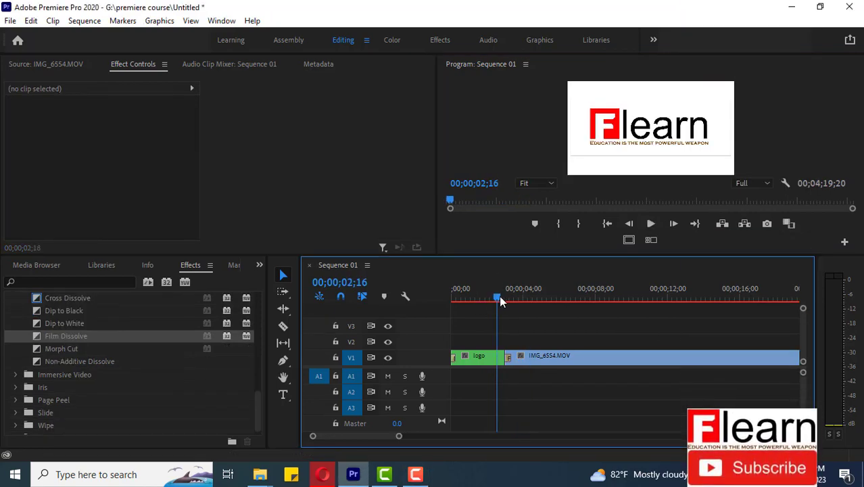
drag(500, 298, 507, 298)
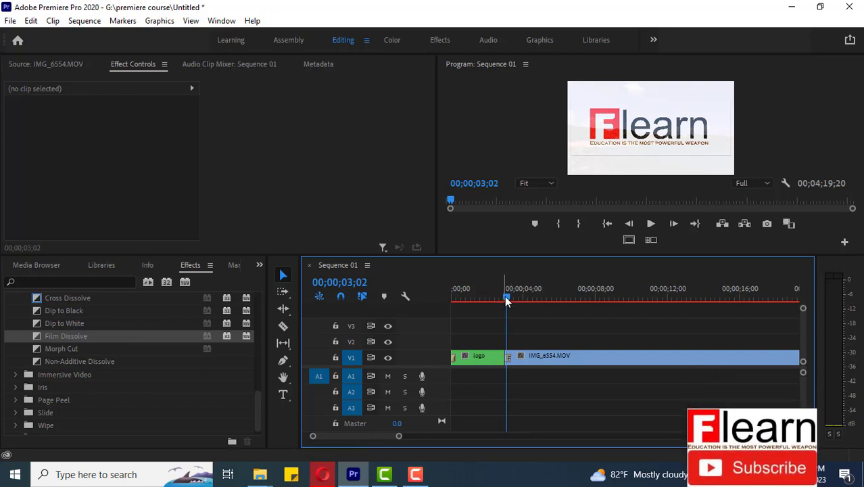
drag(507, 298, 511, 298)
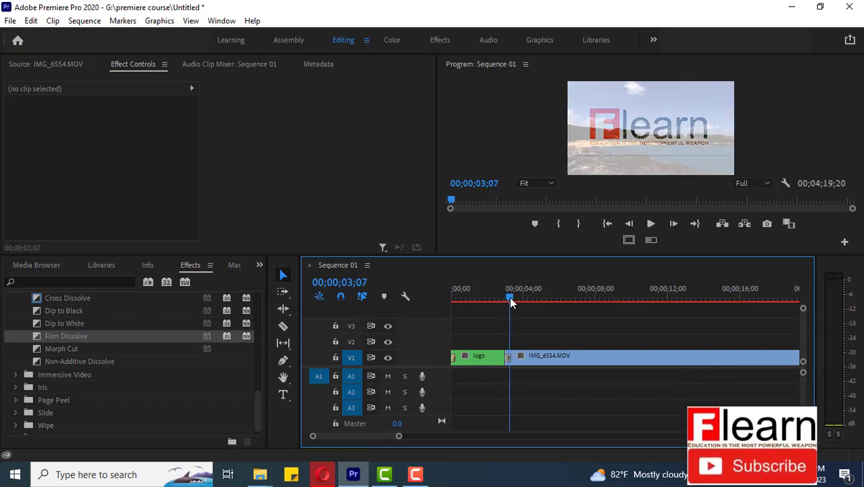
drag(510, 298, 509, 298)
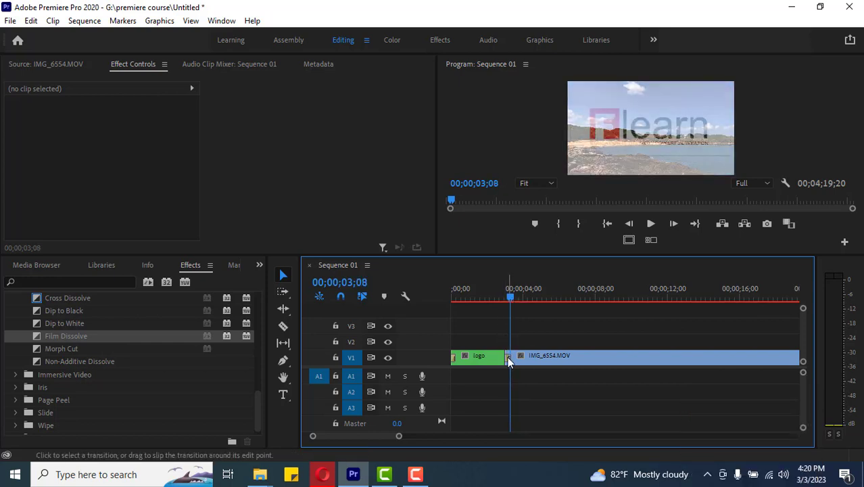
Lengthen the Film Dissolve between the logo clip and IMG_6554.MOV to a duration of 00;00;00;20.
click(507, 356)
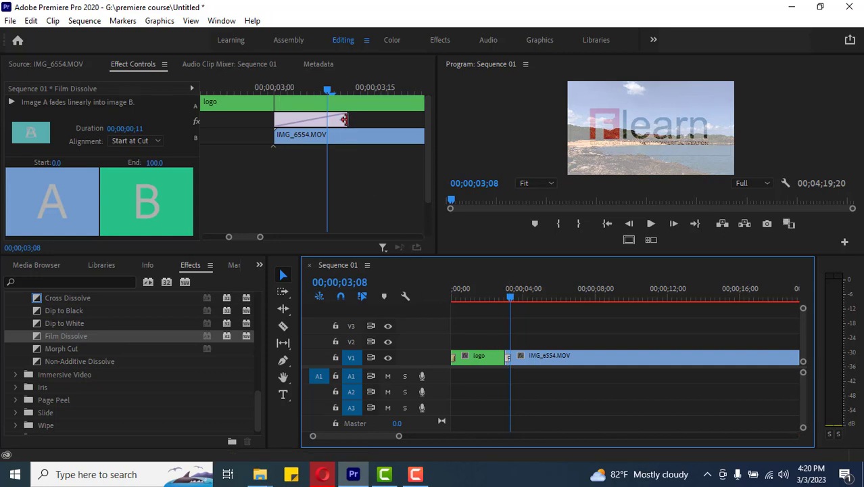
drag(344, 119, 404, 121)
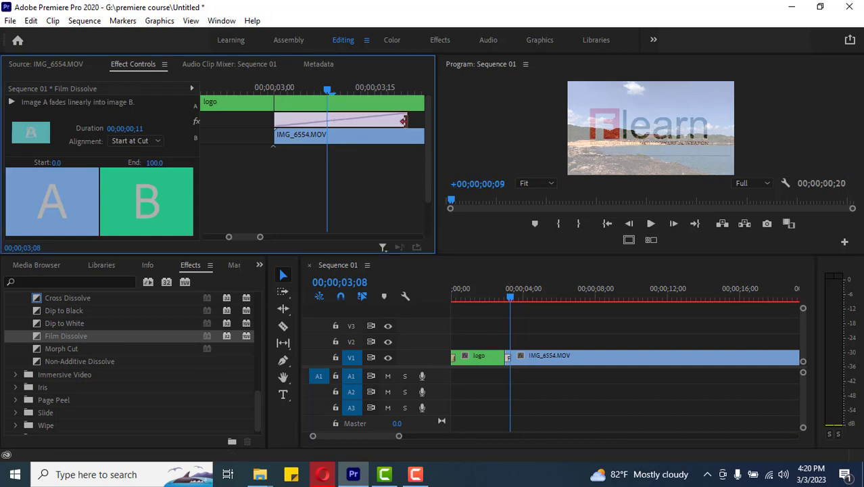
drag(462, 265, 467, 270)
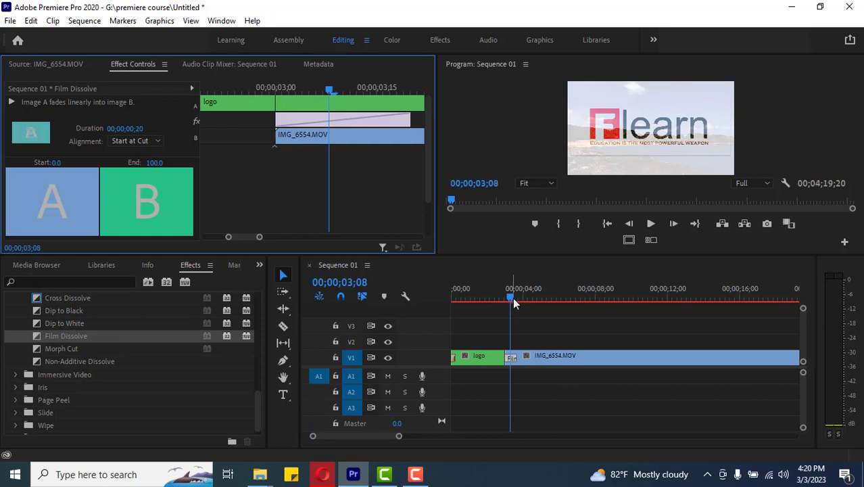
Scrub to 00;00;03;20, and play the sequence from 00;00;02;17 to preview the transition from the logo into IMG_6554.MOV.
click(518, 297)
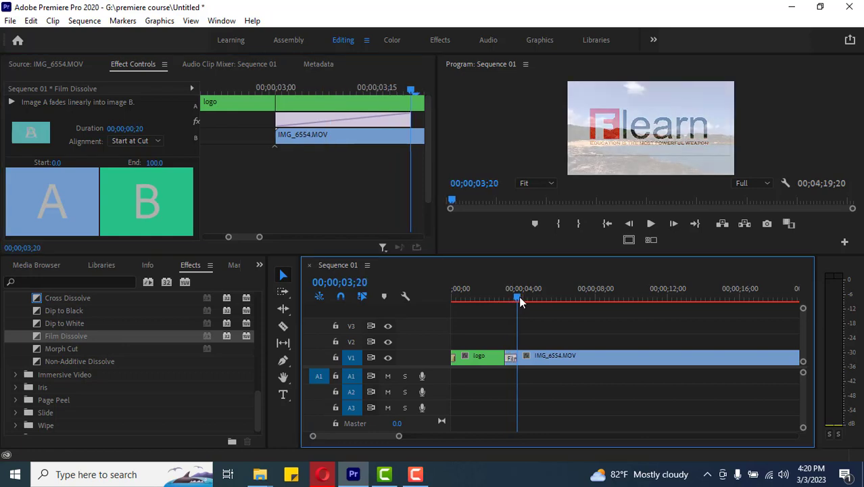
drag(519, 297, 519, 301)
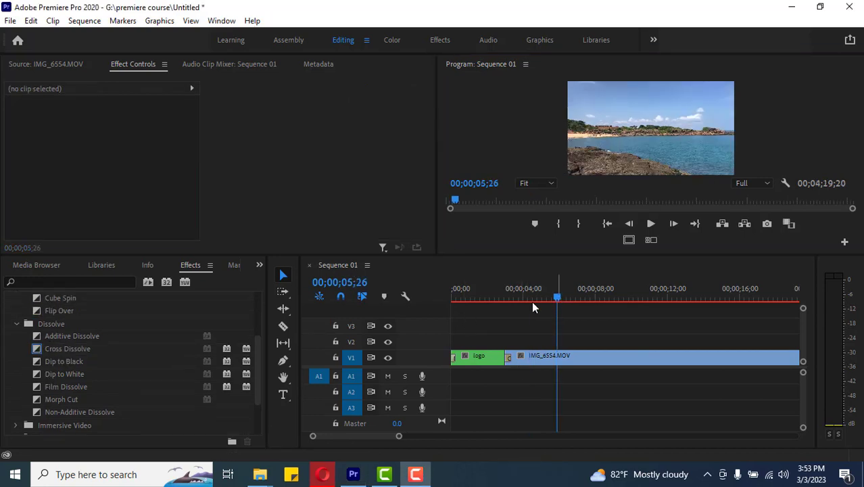
drag(531, 301, 498, 300)
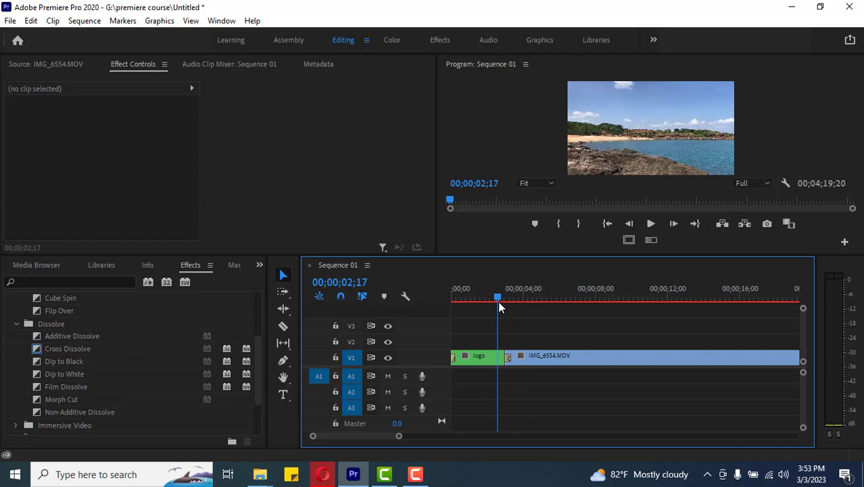
click(651, 224)
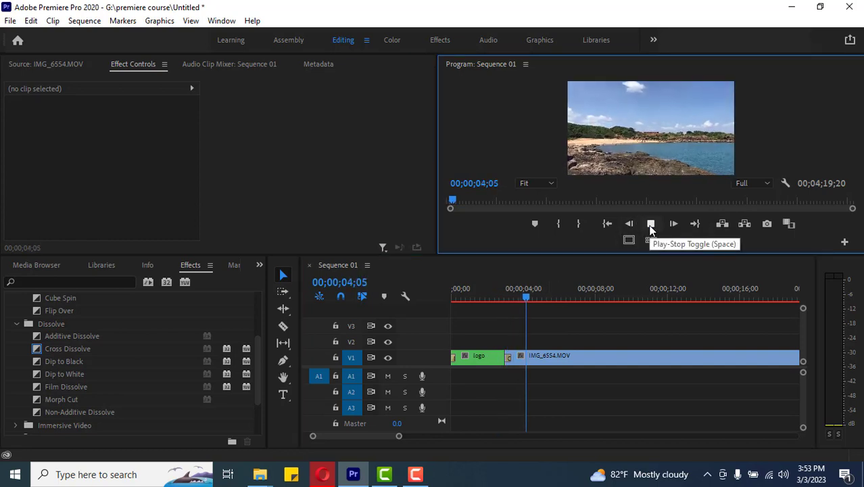
click(651, 226)
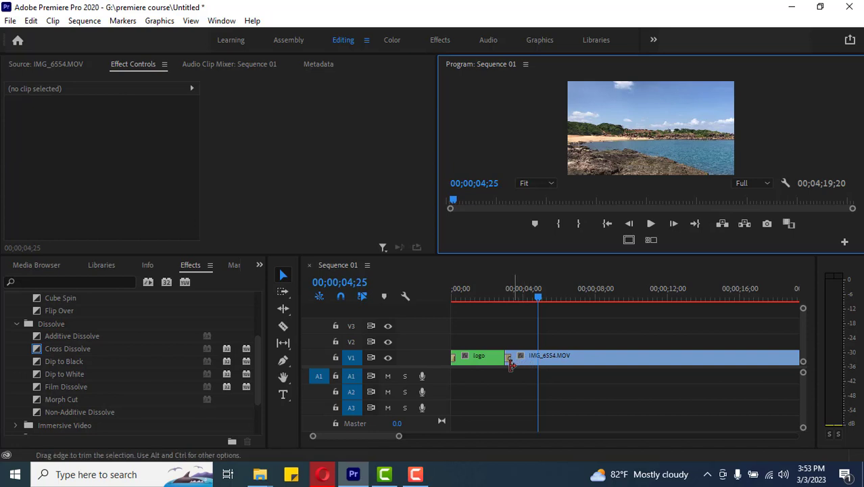
click(538, 298)
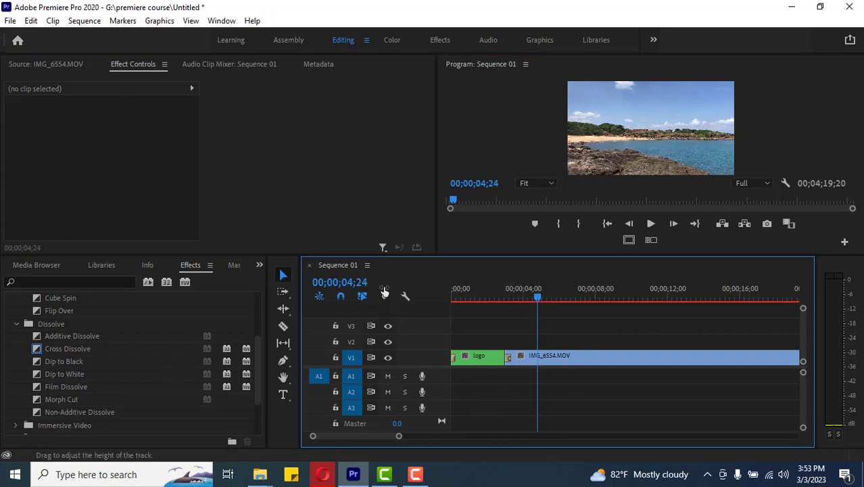
Create a new bin named "a" in the Untitled project.
click(261, 266)
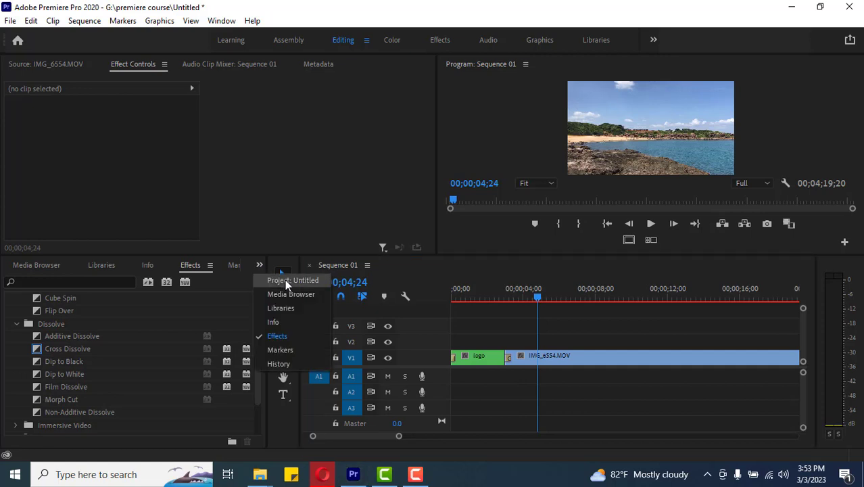
click(284, 279)
scroll(113, 348, down, 1)
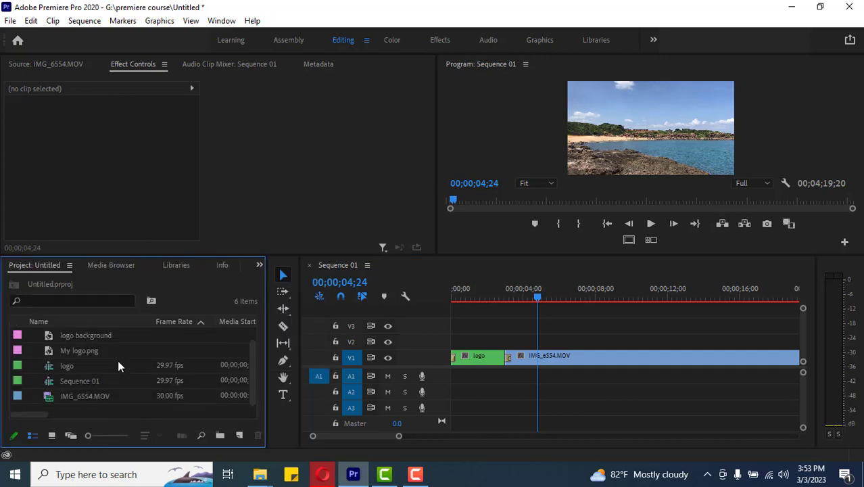
scroll(119, 368, up, 1)
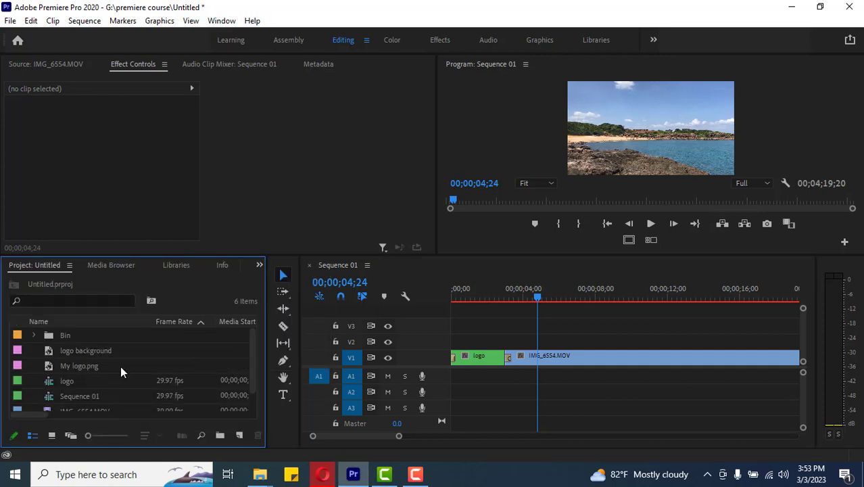
click(220, 436)
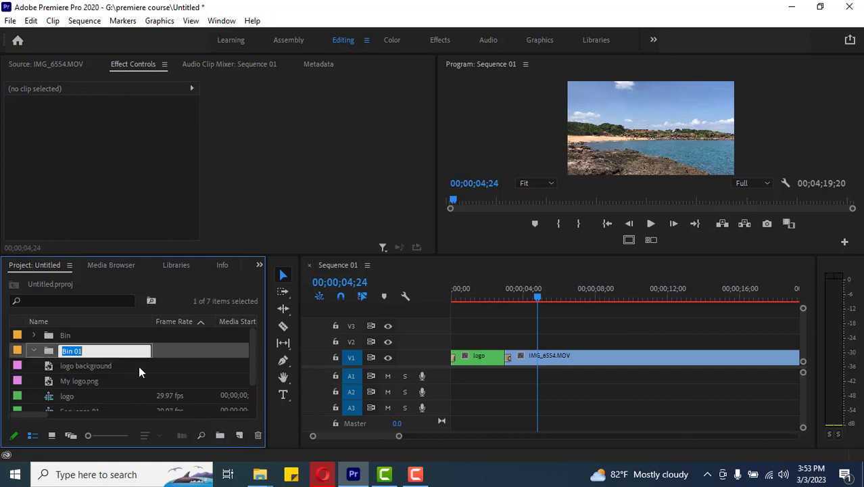
text(a)
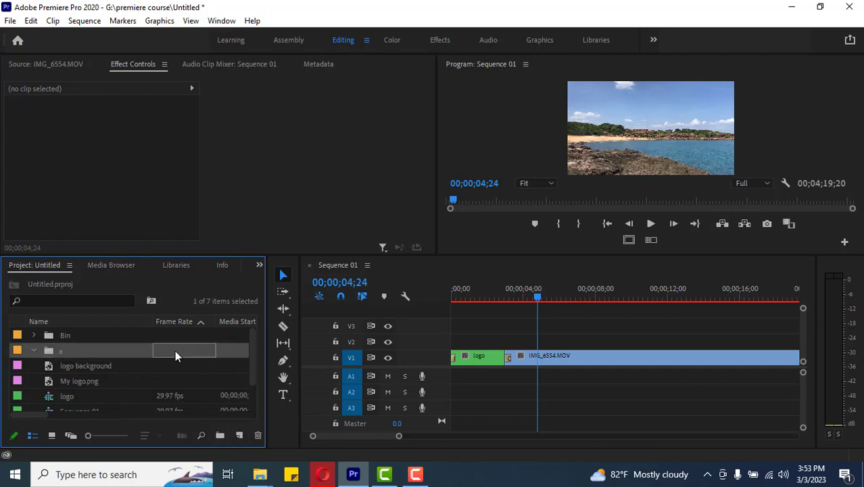
key(Return)
Open bin a and import the audio files Better trevel - Anno Domini Beats and Tropic Fuse - French Fuse into it.
double_click(51, 350)
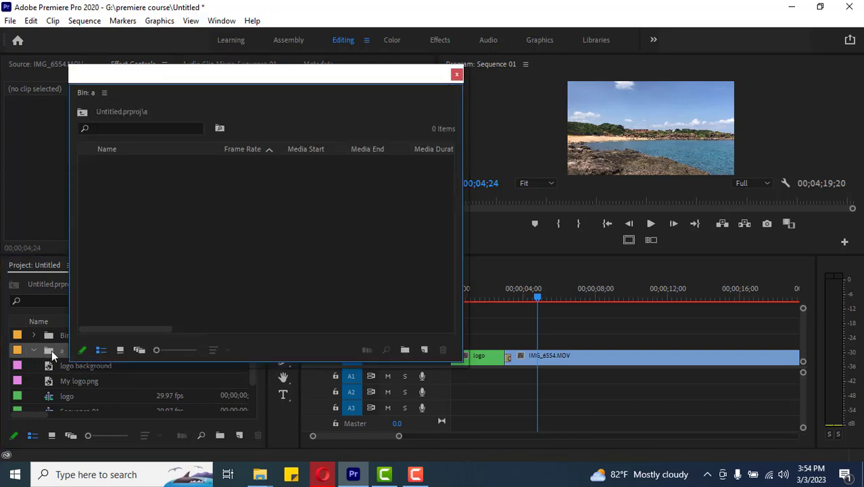
double_click(144, 210)
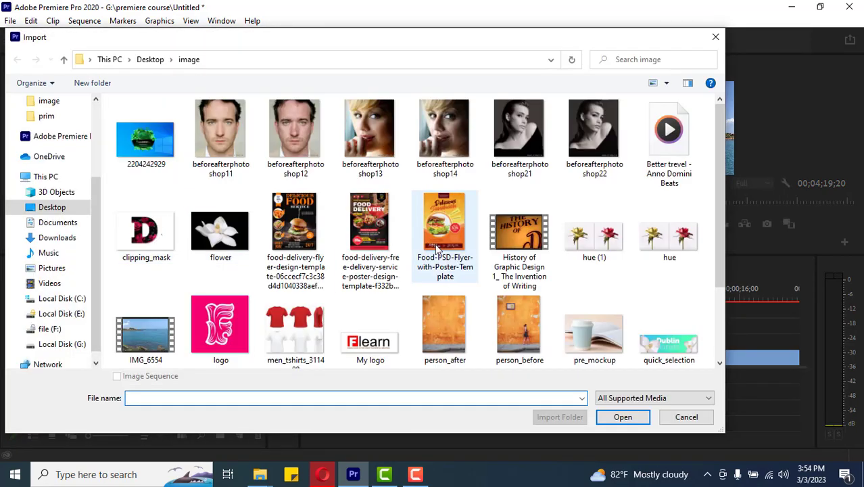
click(669, 125)
scroll(406, 270, down, 2)
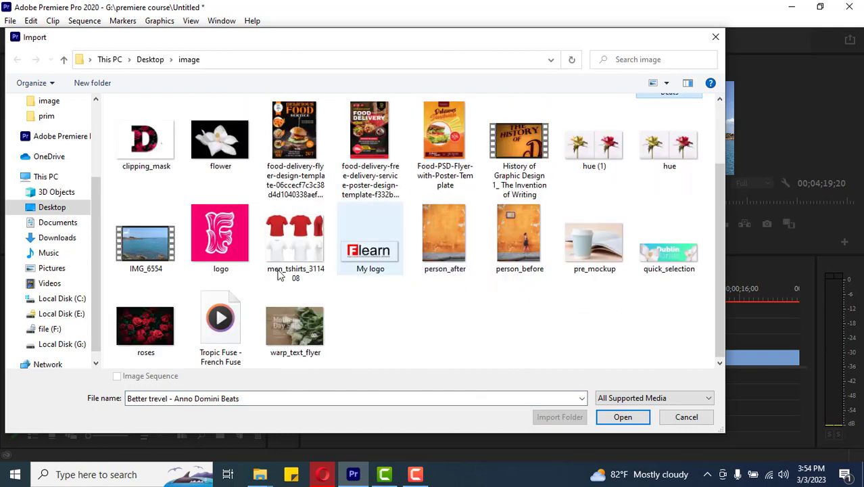
ctrl+click(220, 321)
click(618, 417)
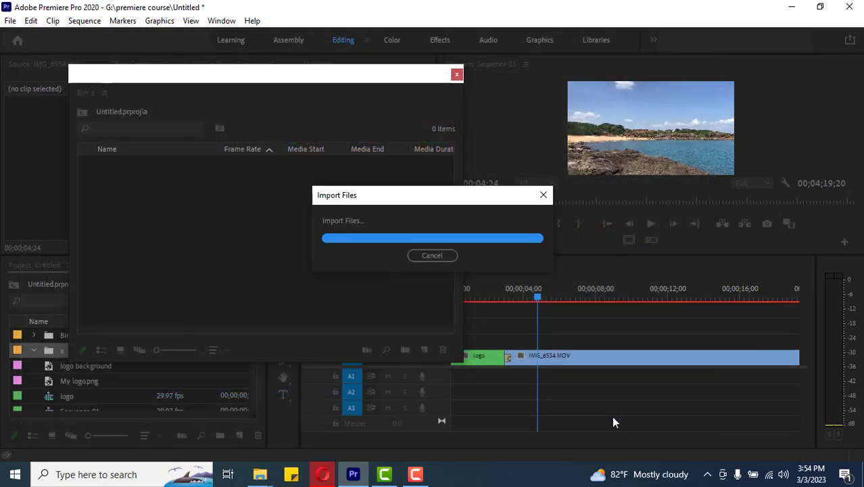
click(152, 259)
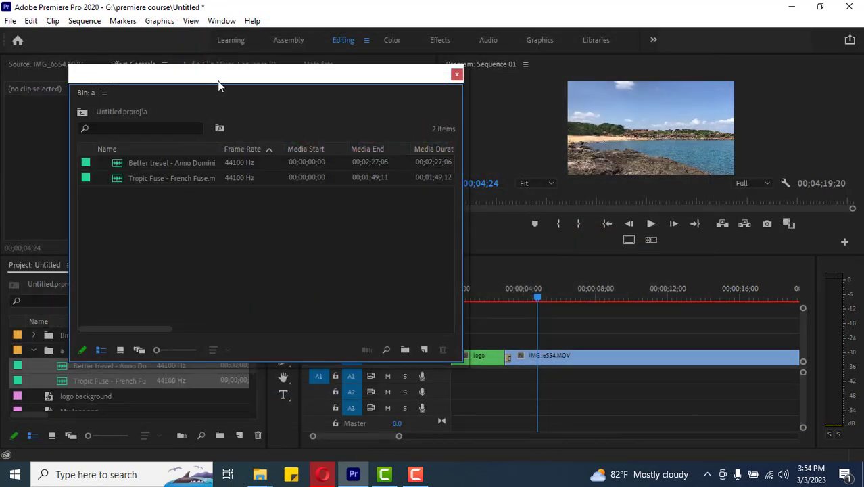
Place the Better trevel music on audio track A1, starting where IMG_6554.MOV begins.
drag(219, 85, 171, 69)
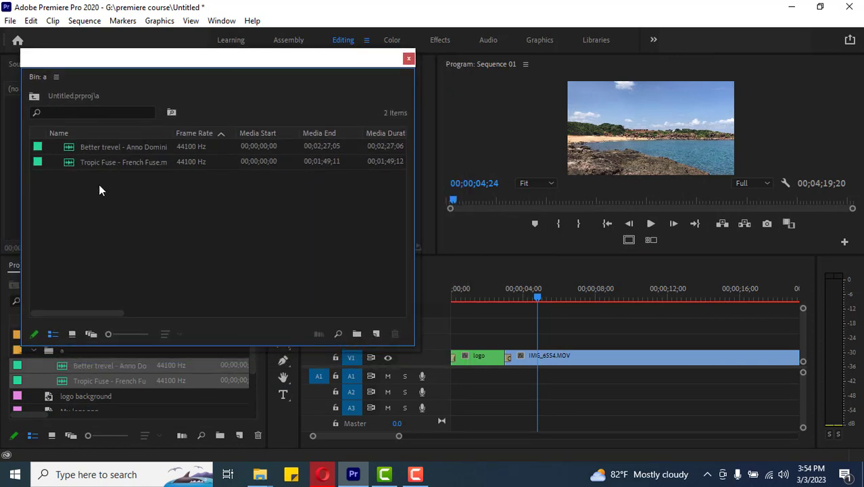
drag(96, 145, 177, 193)
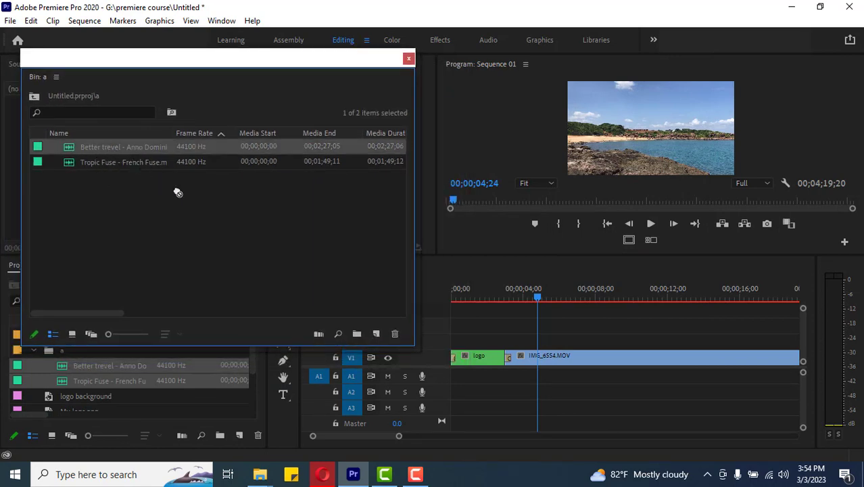
drag(376, 334, 511, 381)
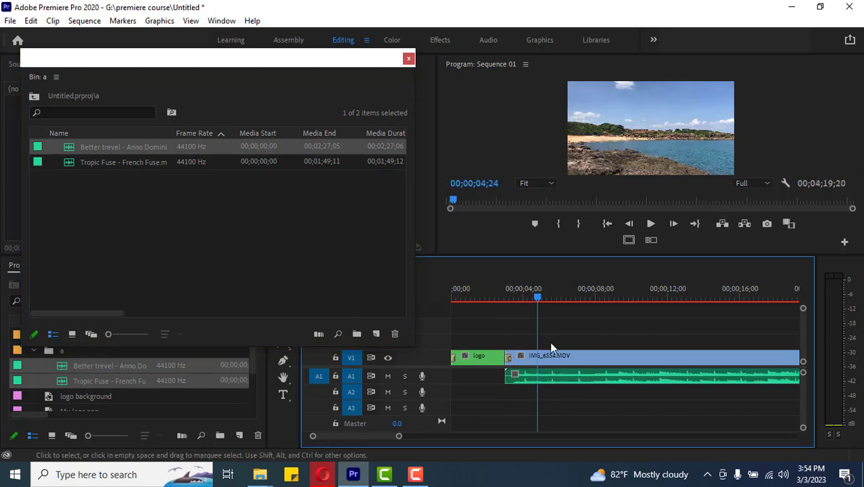
Play the sequence from 00;00;00;00 to hear the Better trevel music enter with IMG_6554.MOV.
drag(510, 299, 420, 301)
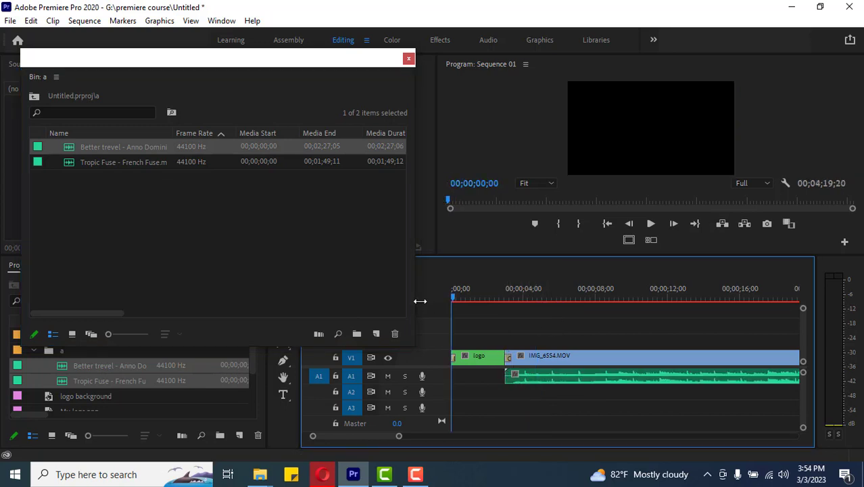
click(650, 224)
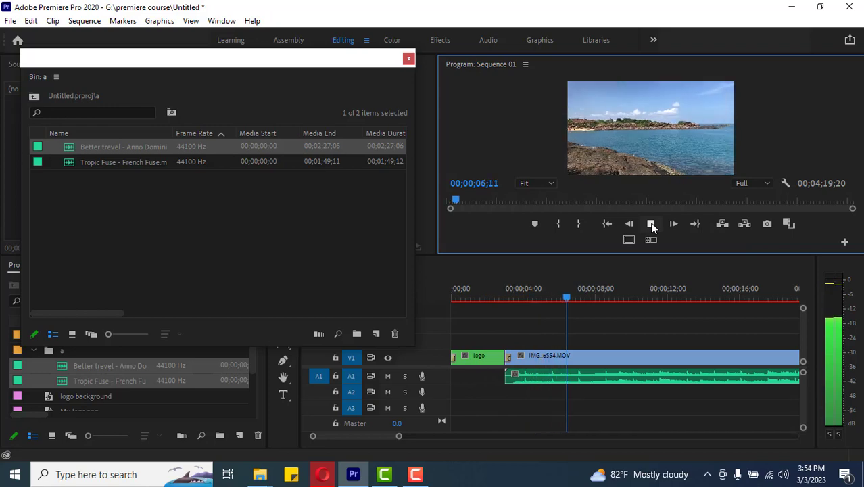
click(651, 223)
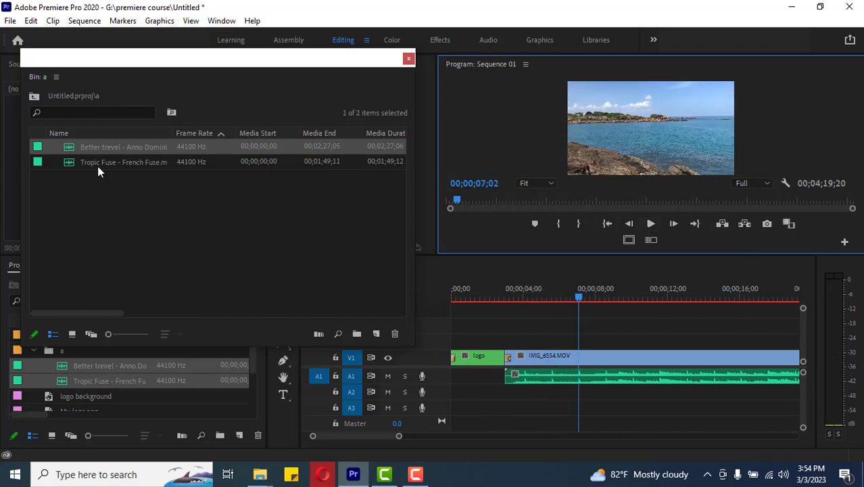
Place the Tropic Fuse music on audio track A2 at the sequence start and close the bin a window.
drag(97, 166, 464, 397)
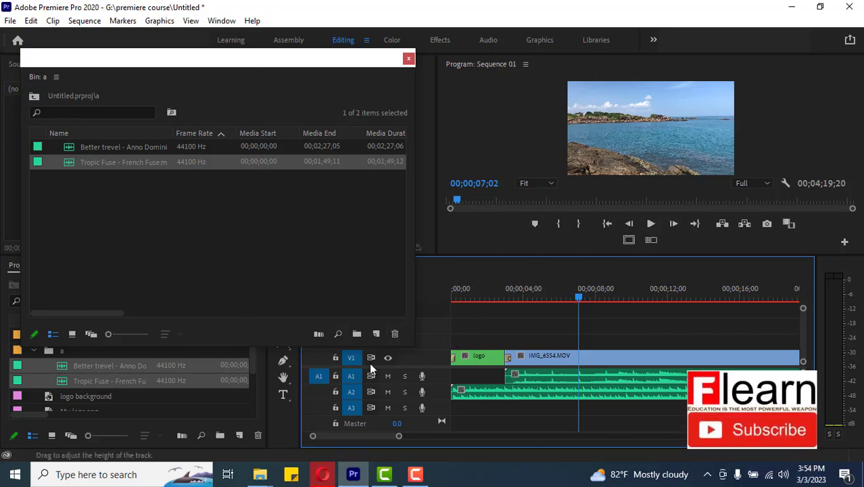
click(408, 59)
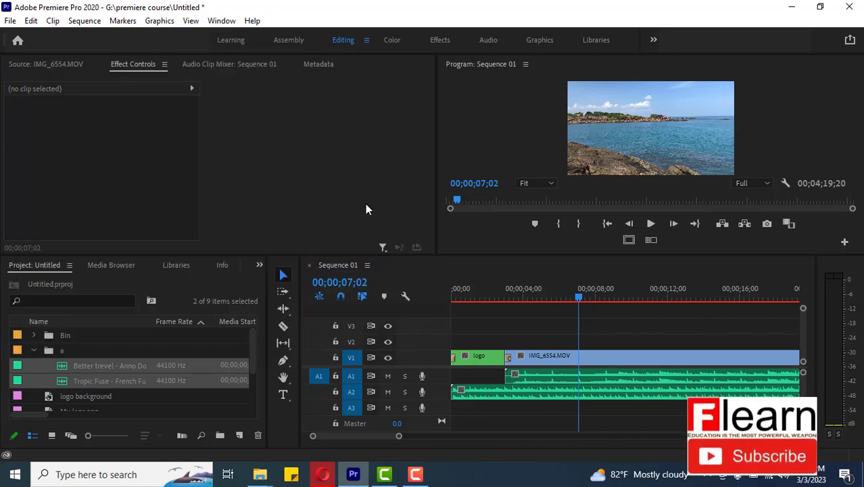
Split the Tropic Fuse clip on A2 with the Razor tool at the logo clip's end and delete the portion after the cut.
click(284, 327)
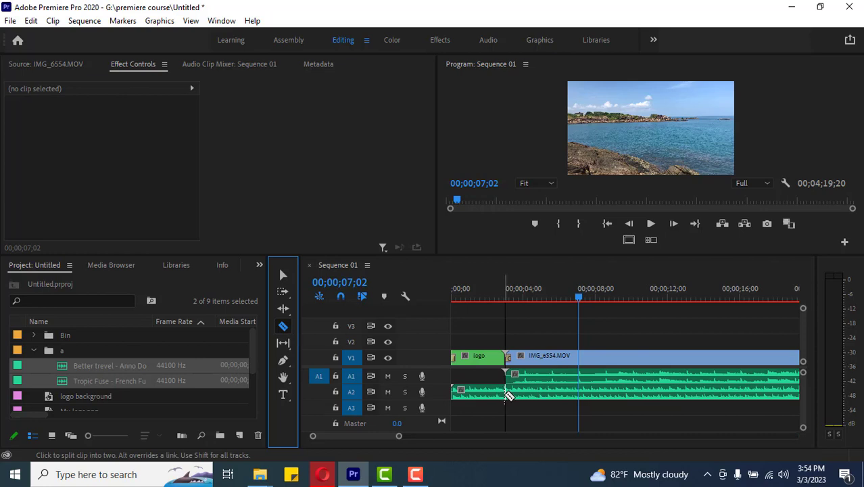
click(506, 392)
key(v)
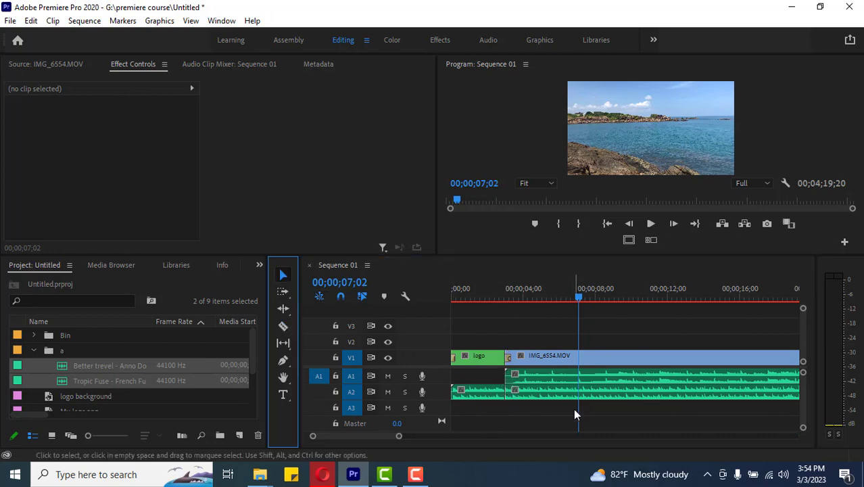
click(566, 392)
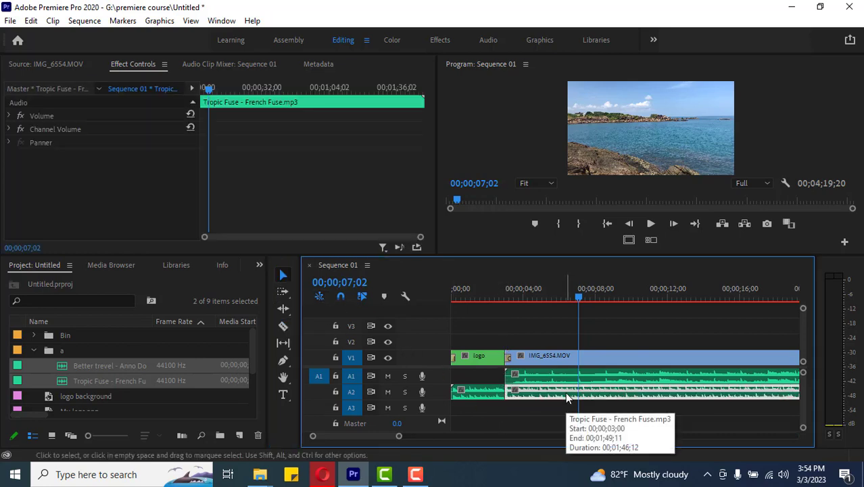
key(Delete)
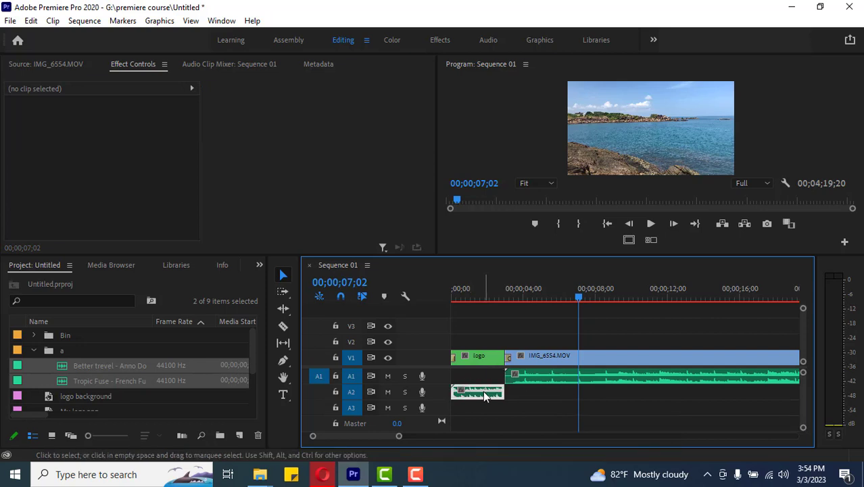
Move the trimmed Tropic Fuse clip from A2 to A1 beneath the logo clip and play across its join with Better trevel.
drag(483, 391, 483, 376)
drag(576, 298, 476, 302)
click(650, 223)
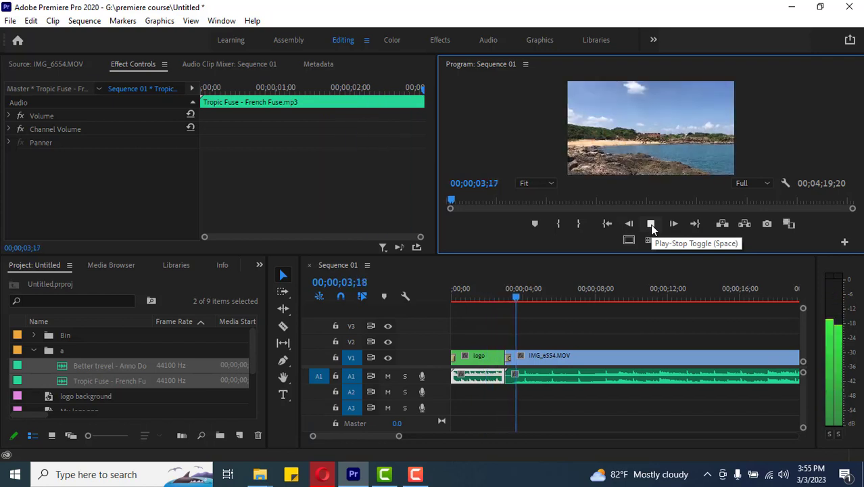
click(650, 224)
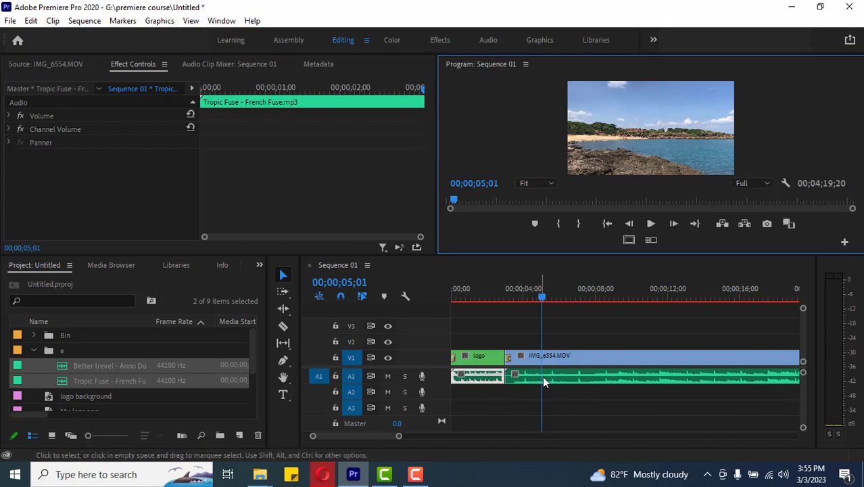
Move the Better trevel clip down to A2 and shift the Tropic Fuse clip on A1 to start with IMG_6554.MOV.
drag(556, 373, 555, 392)
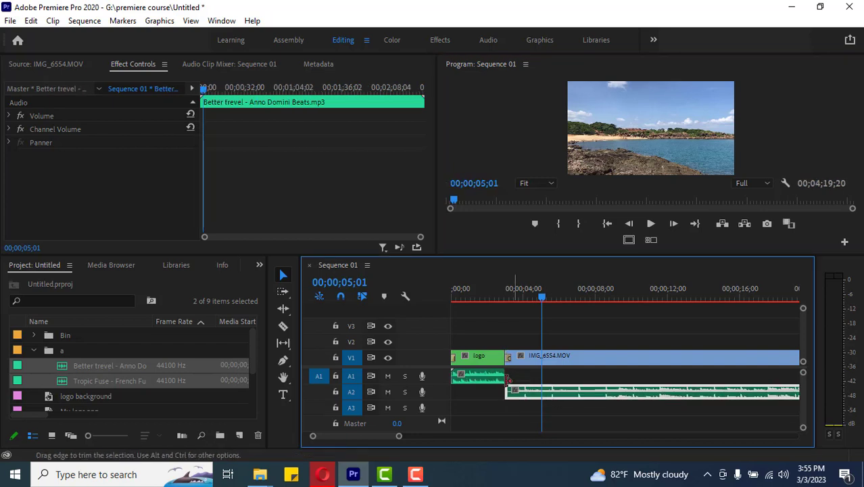
drag(493, 377, 548, 384)
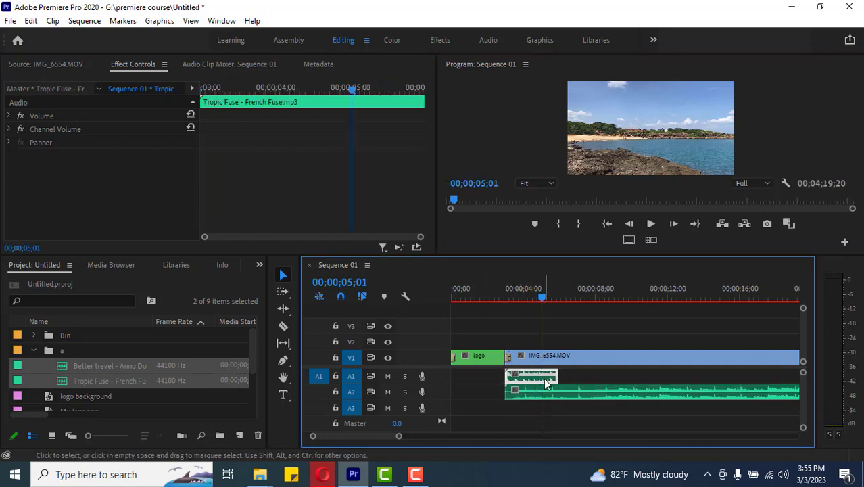
Shift the Better trevel clip on A2 to start after the Tropic Fuse clip and play across the logo-to-video cut.
drag(524, 298, 498, 298)
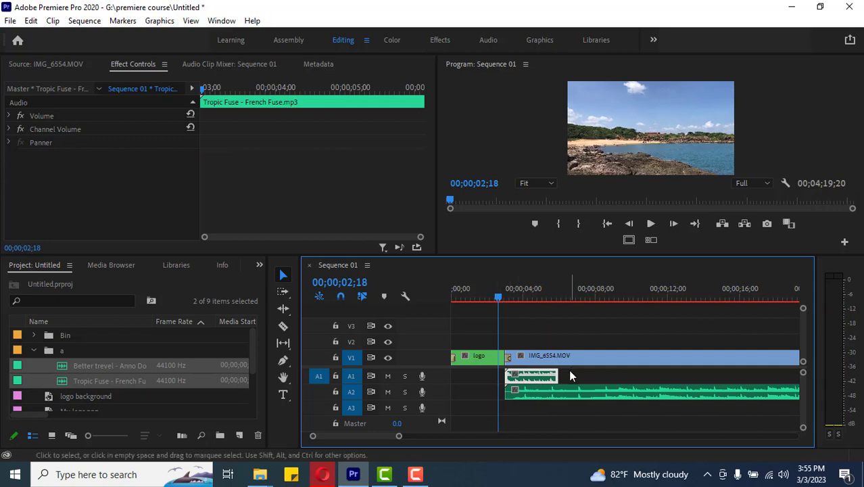
drag(556, 395, 637, 395)
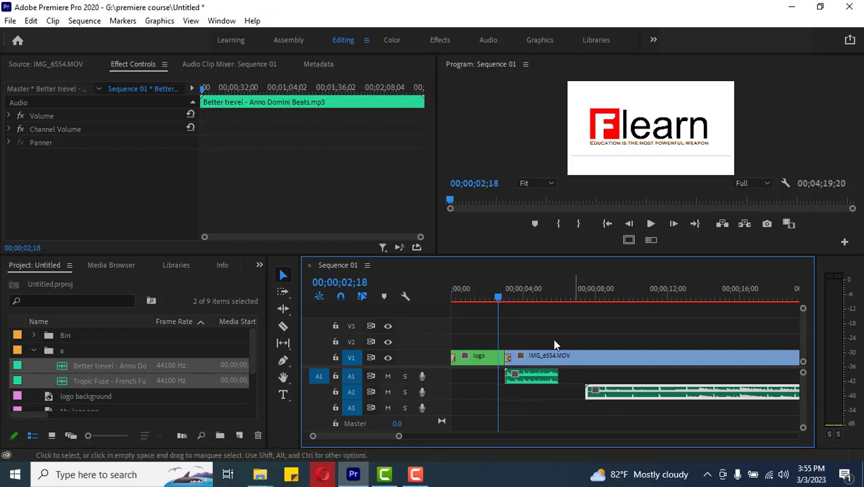
click(650, 224)
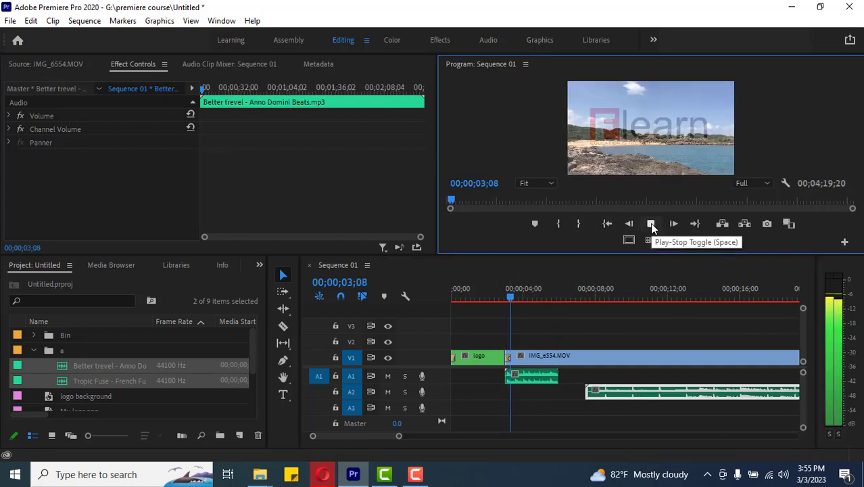
click(650, 222)
click(631, 393)
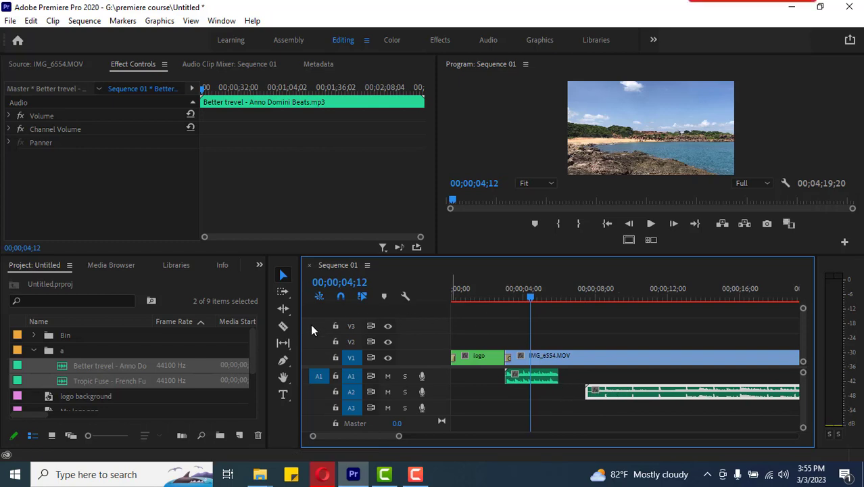
Move the Better trevel clip on A2 to the start of the sequence.
click(282, 326)
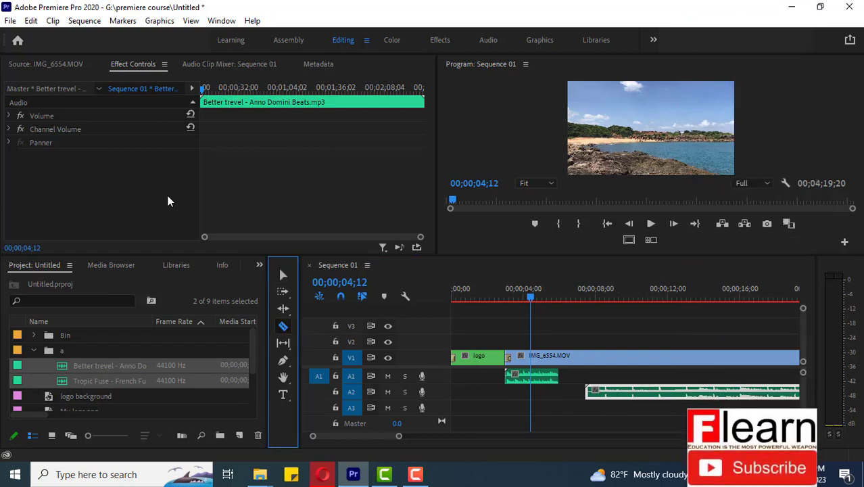
click(283, 274)
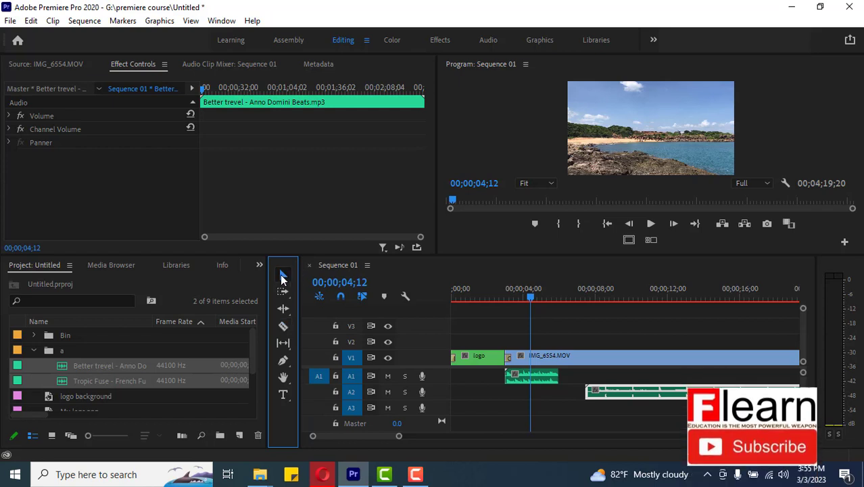
drag(634, 392, 502, 395)
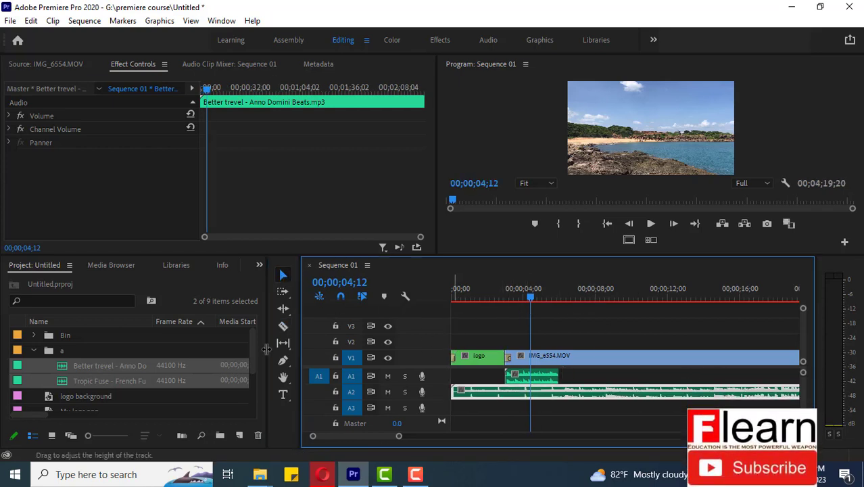
Split the Better trevel clip on A2 with the Razor tool at the logo clip's end and delete the portion after the cut.
click(283, 326)
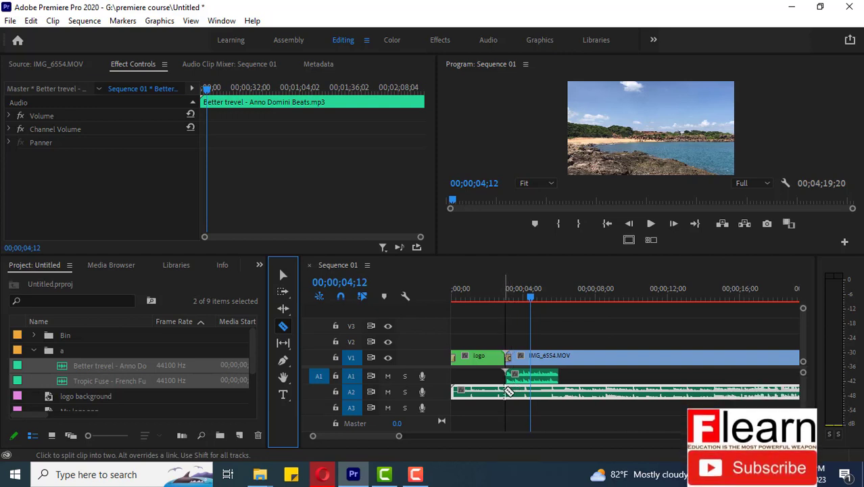
click(506, 392)
click(284, 275)
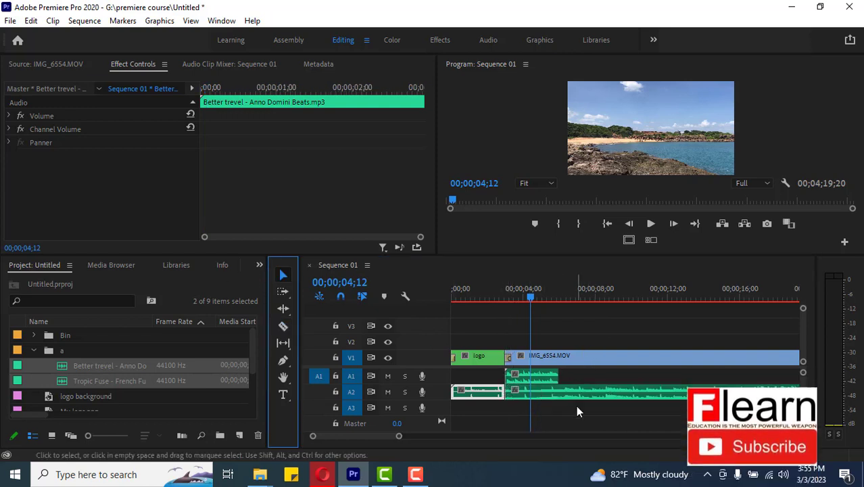
click(578, 396)
key(Delete)
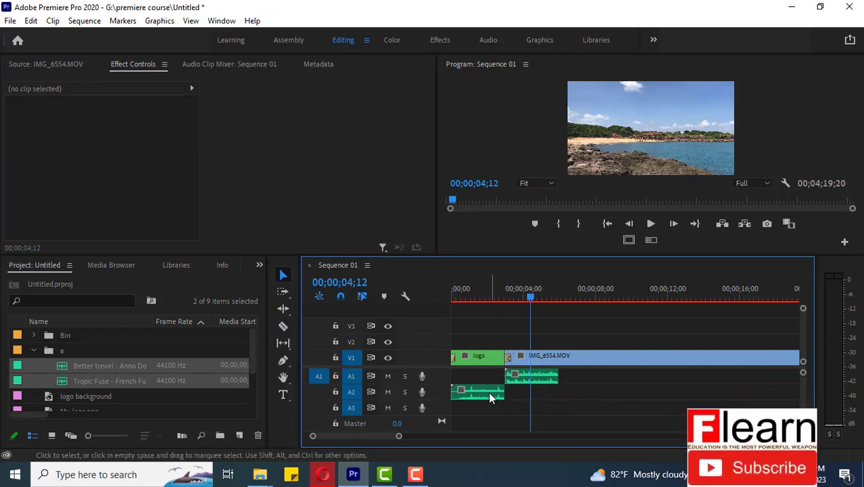
Move the trimmed Better trevel clip up to A1 beneath the logo clip and play across its join with Tropic Fuse.
drag(488, 391, 488, 376)
drag(530, 296, 478, 297)
click(651, 225)
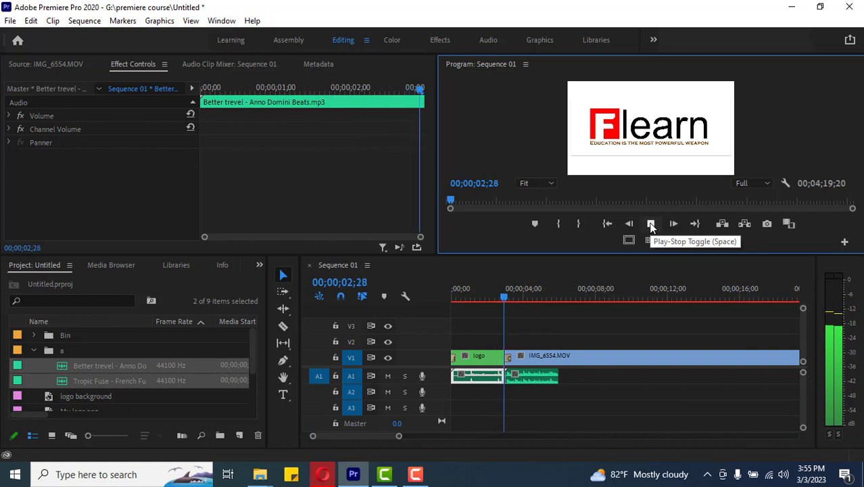
click(651, 224)
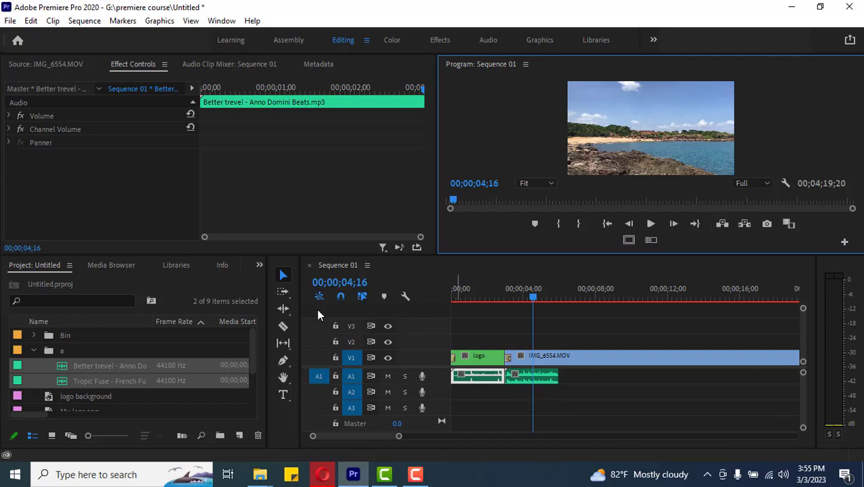
Find the Crossfade audio transitions among the effects and apply Constant Gain at the start of the Tropic Fuse clip on A1.
click(260, 266)
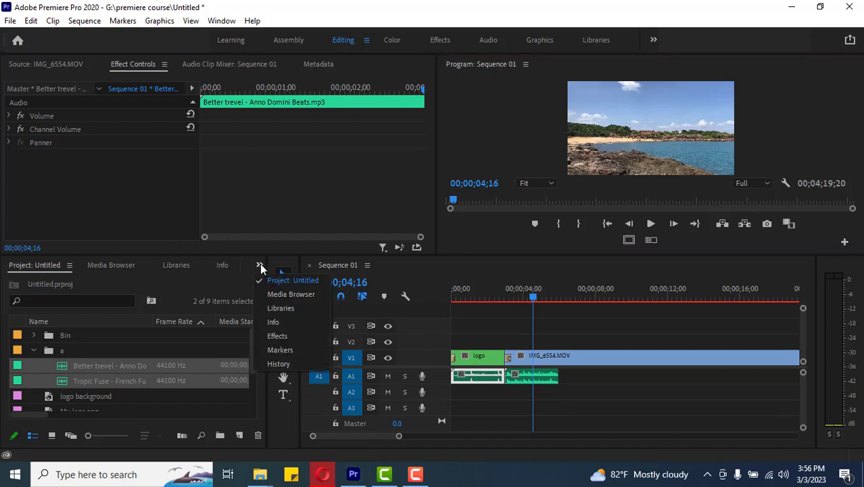
click(287, 336)
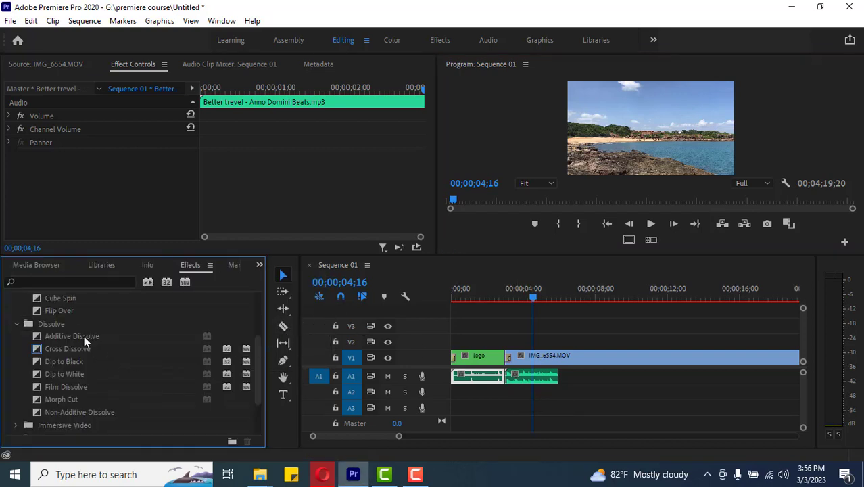
scroll(84, 335, up, 2)
click(9, 299)
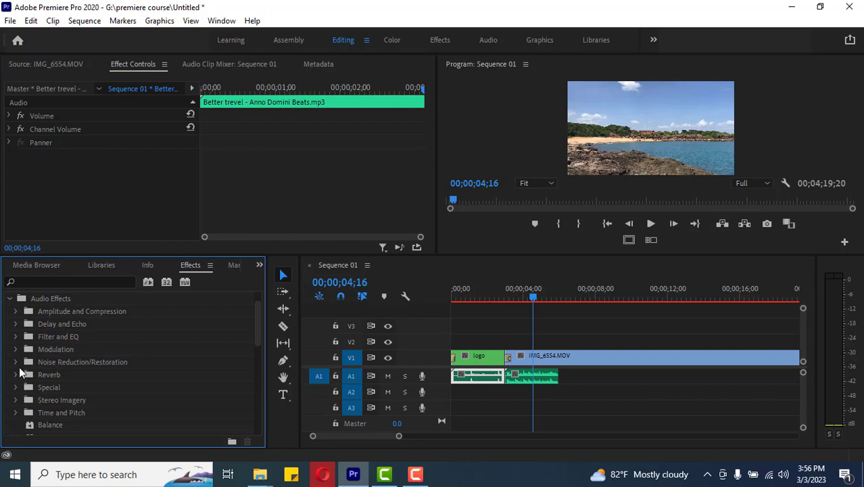
scroll(25, 385, down, 2)
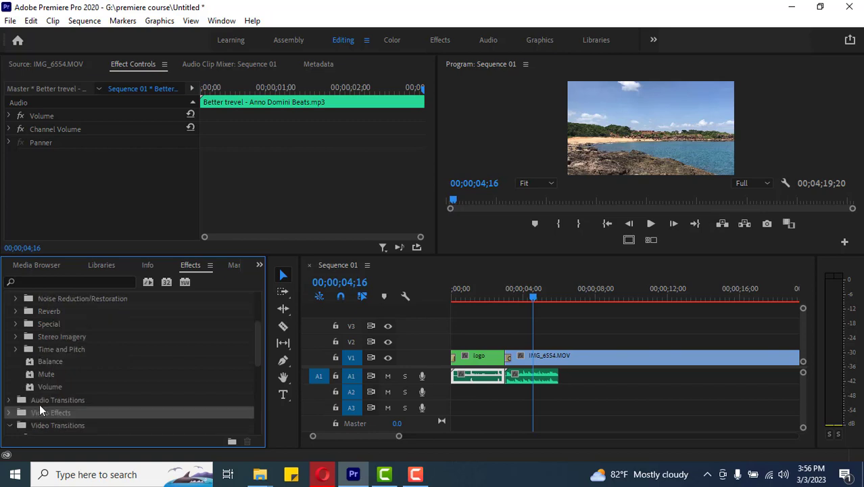
click(9, 400)
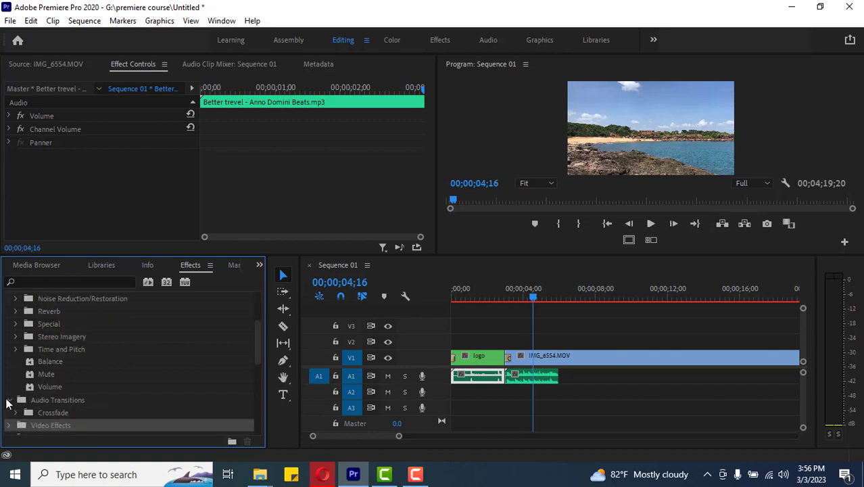
scroll(65, 396, down, 1)
click(16, 374)
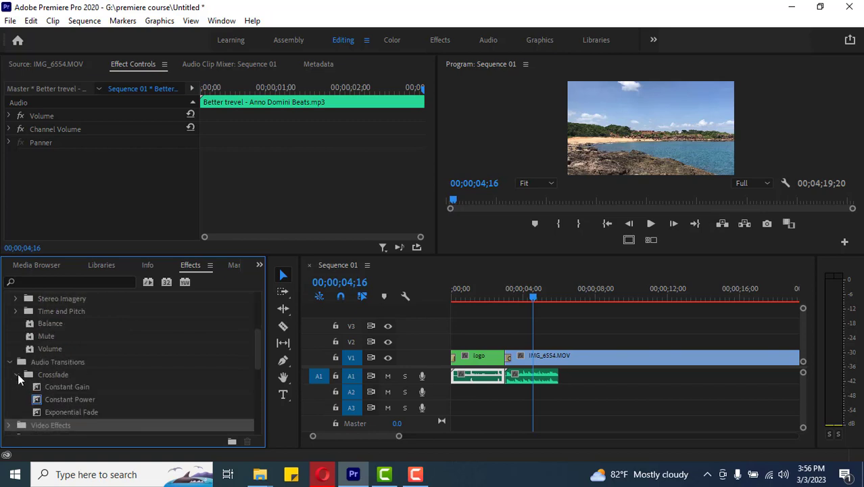
scroll(100, 376, down, 1)
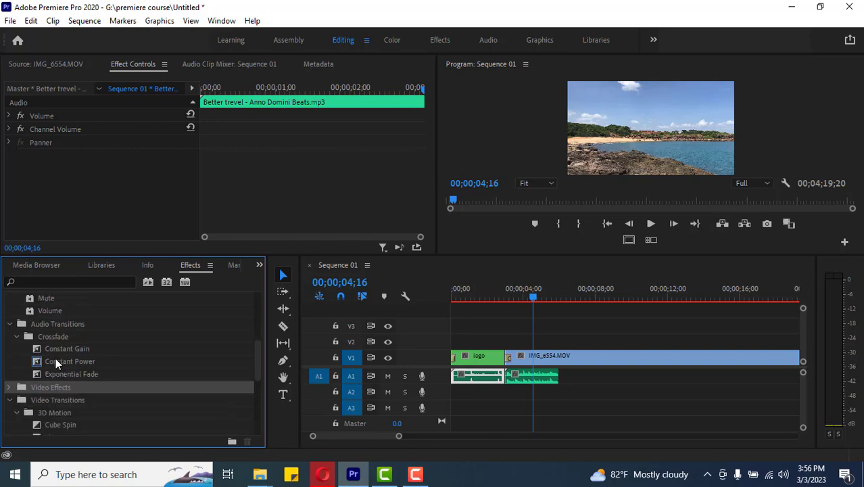
drag(56, 349, 512, 380)
Play the sequence from just before the logo clip's end through the Constant Gain crossfade.
click(531, 298)
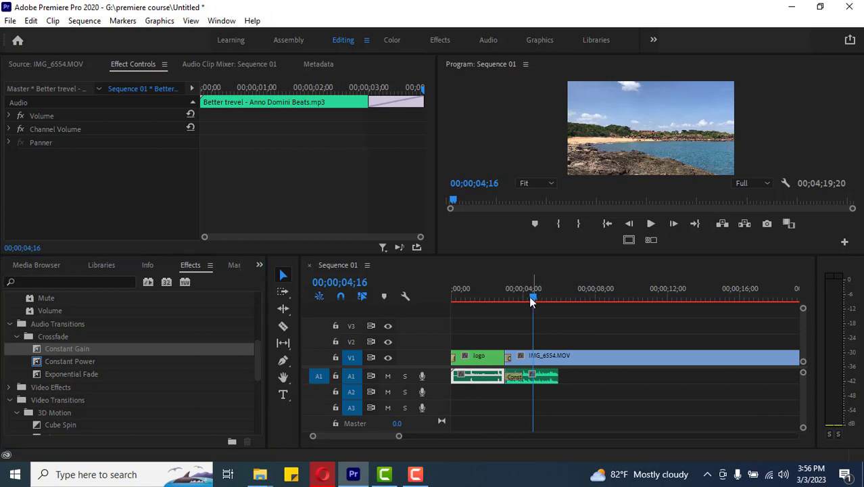
drag(531, 299, 496, 303)
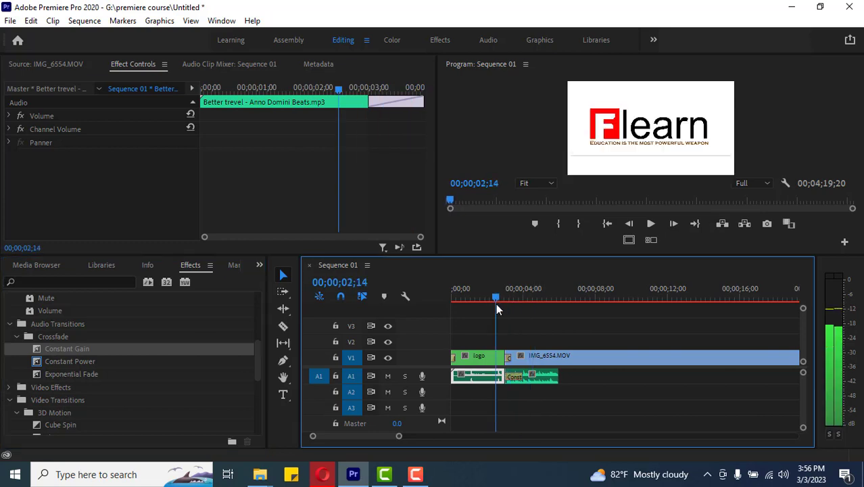
click(650, 223)
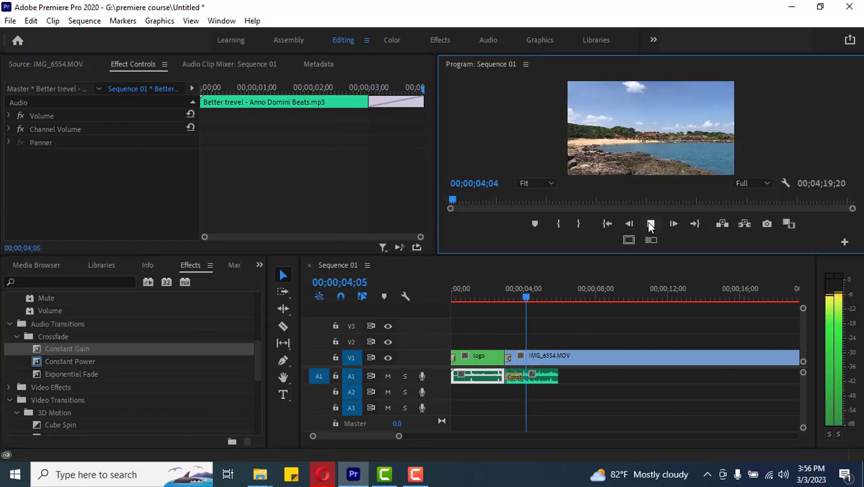
click(650, 224)
Lengthen the Constant Gain crossfade between the two music clips to a duration of 00;00;01;13.
click(521, 305)
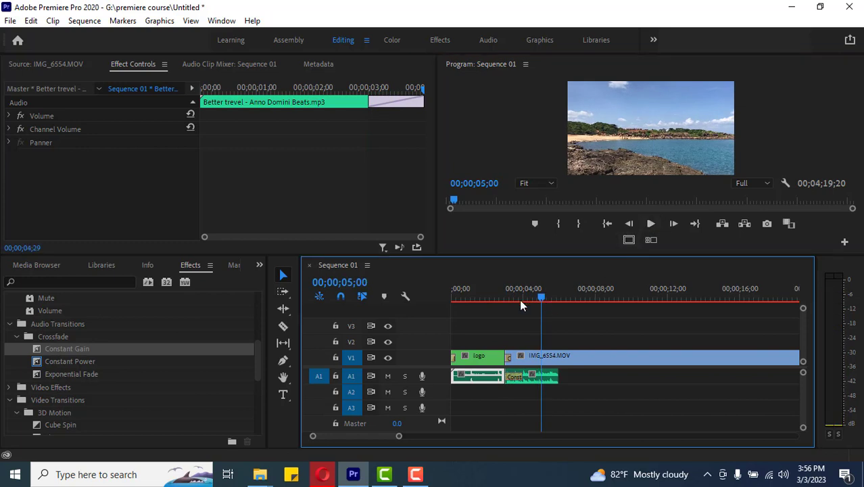
drag(519, 299, 496, 304)
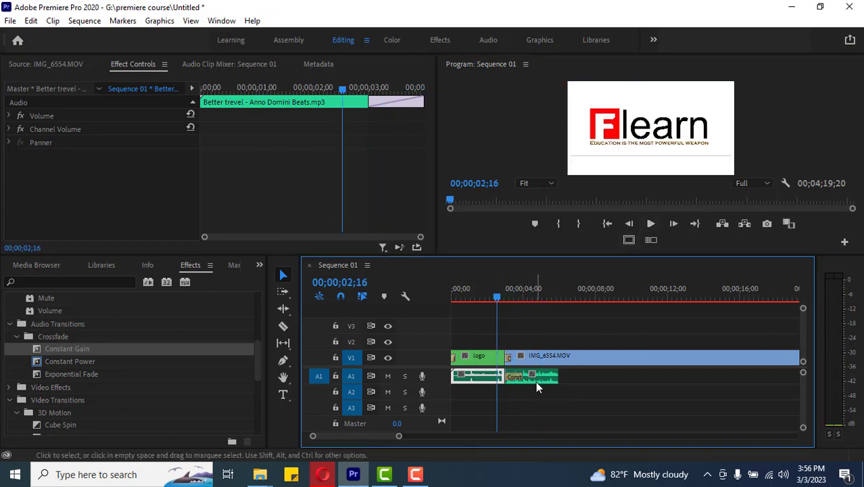
click(515, 376)
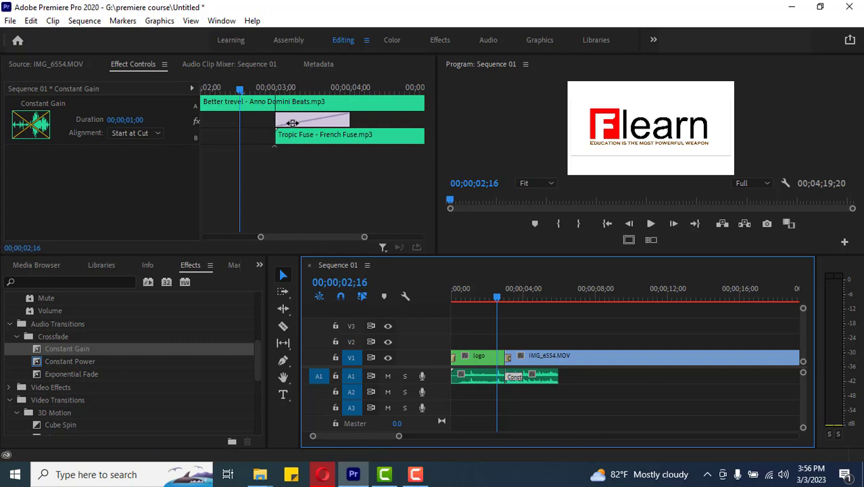
drag(350, 120, 383, 120)
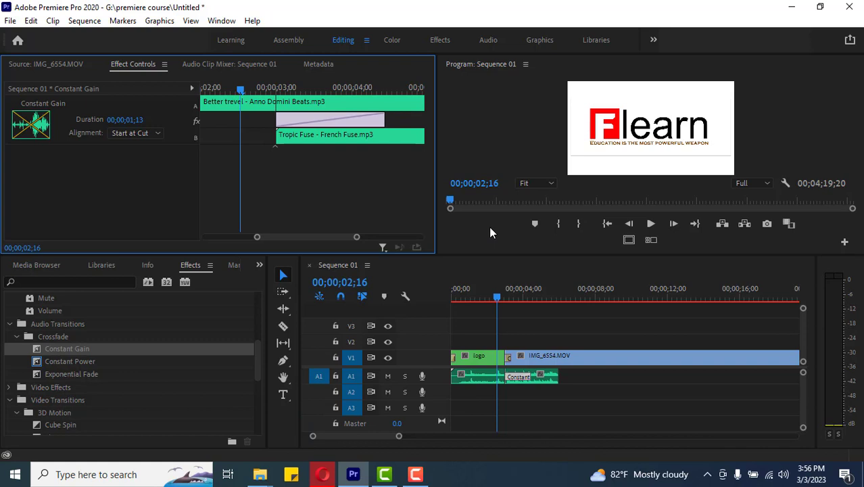
Play the sequence twice from within the logo clip to check the lengthened Constant Gain crossfade.
click(474, 293)
click(651, 224)
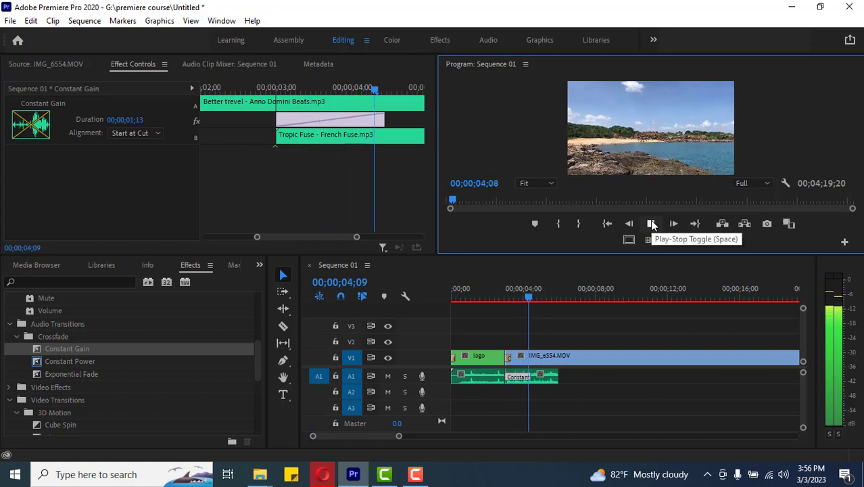
click(651, 224)
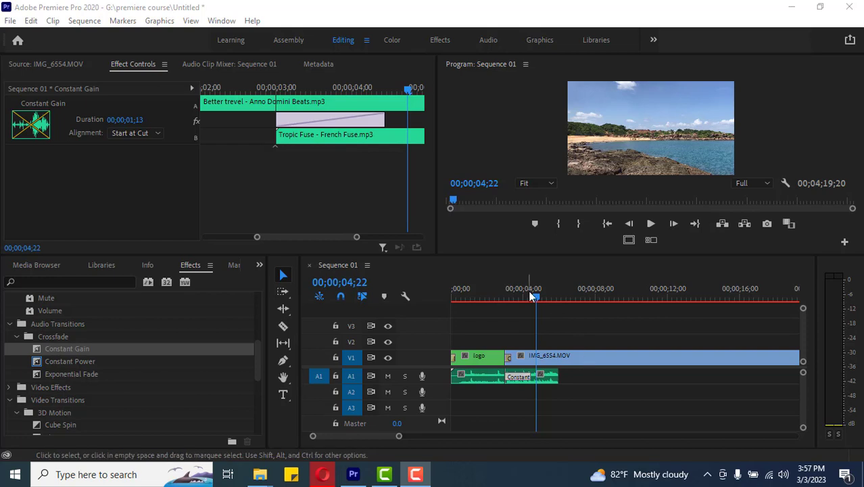
drag(538, 302, 497, 300)
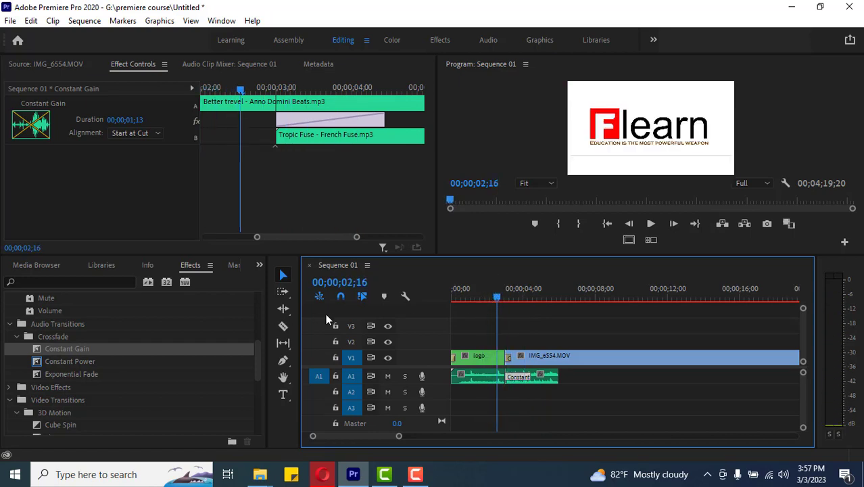
click(653, 224)
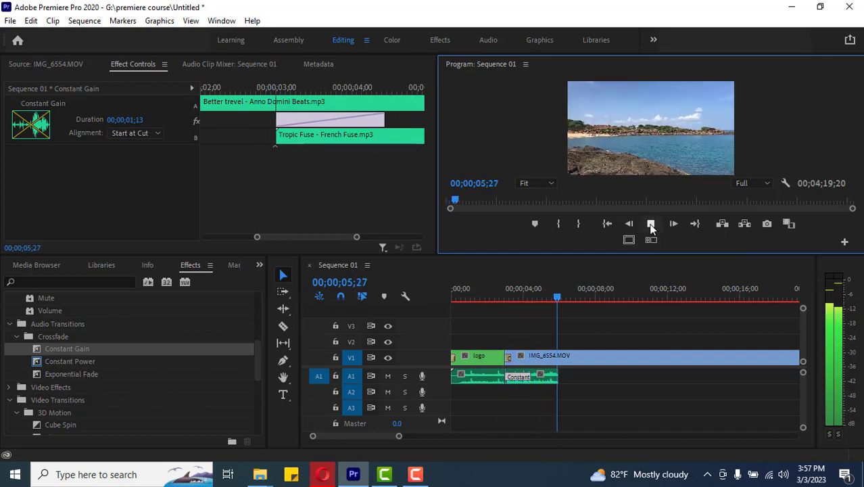
click(651, 225)
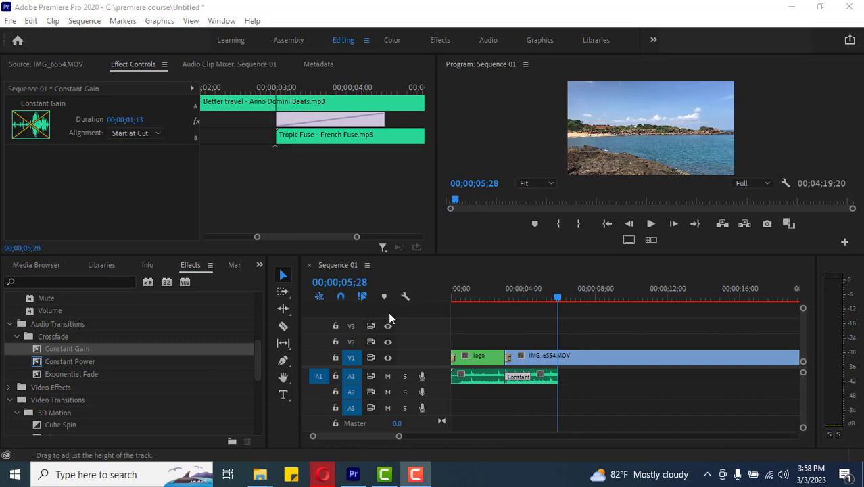